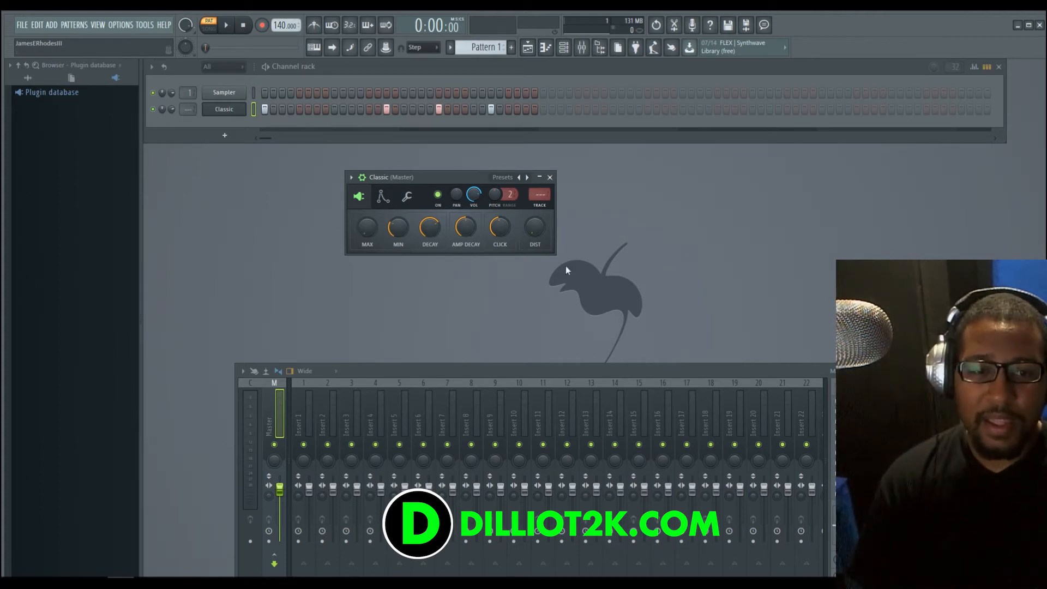
Play the pattern to audition the Classic kick, shift its plugin window slightly, and stop playback.
click(226, 24)
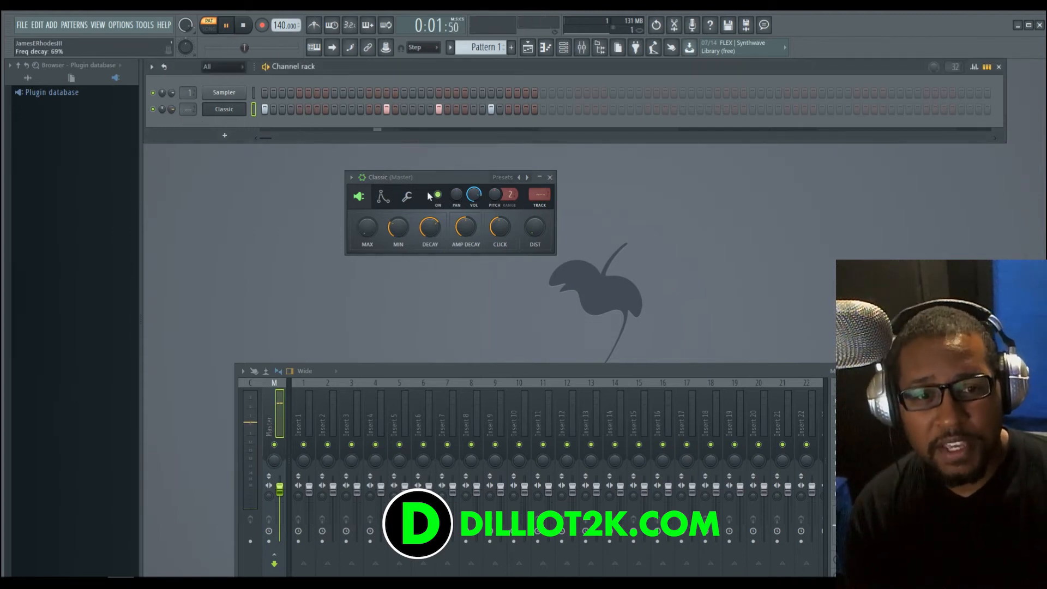
drag(442, 183, 454, 187)
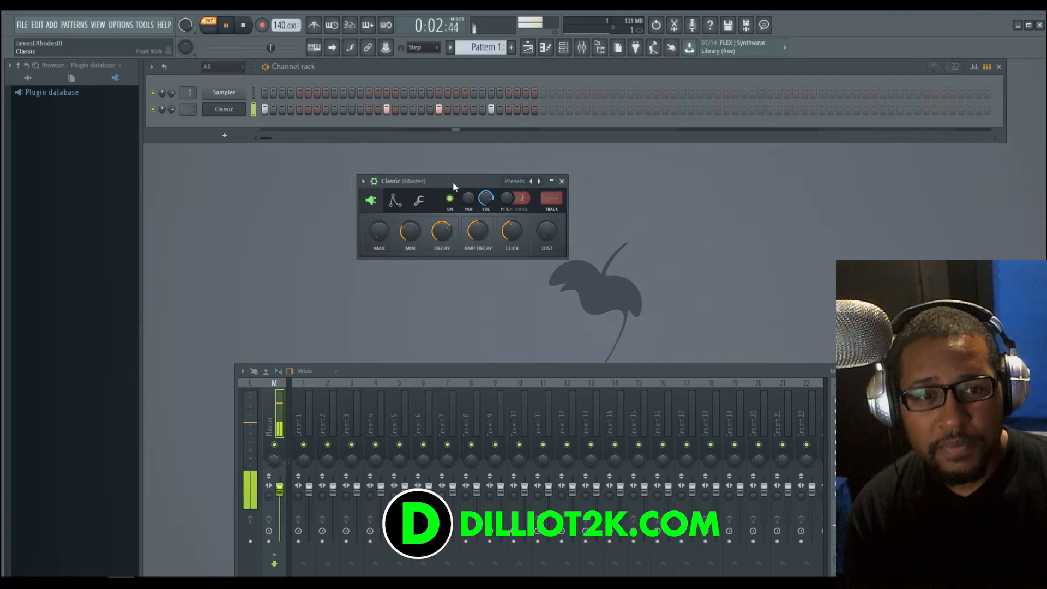
click(229, 26)
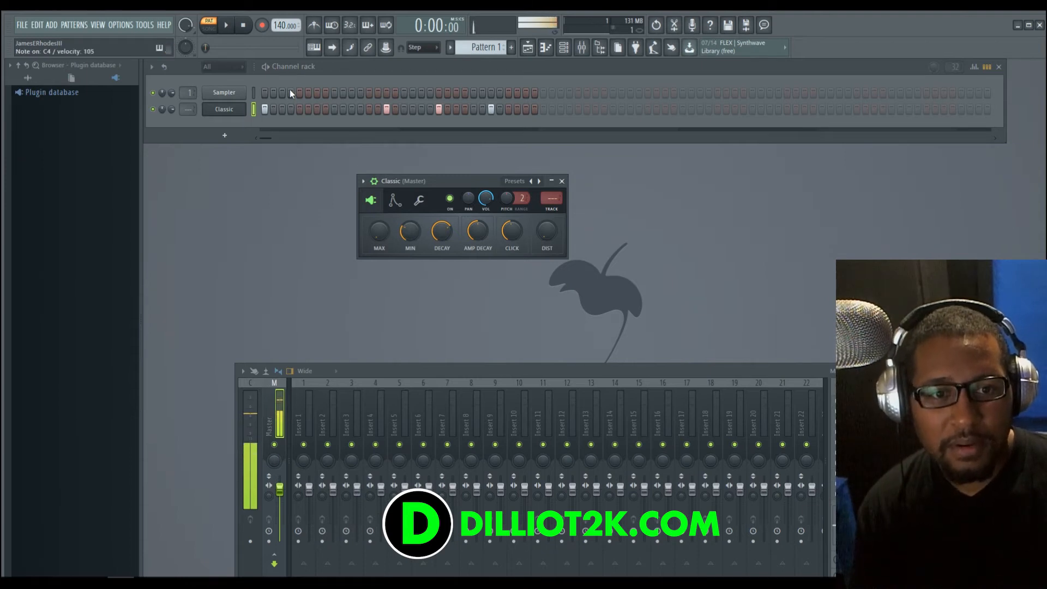
Turn Click fully down, lengthen the amp decay and shorten the frequency decay on Classic while auditioning the pattern.
drag(507, 234, 507, 273)
key(space)
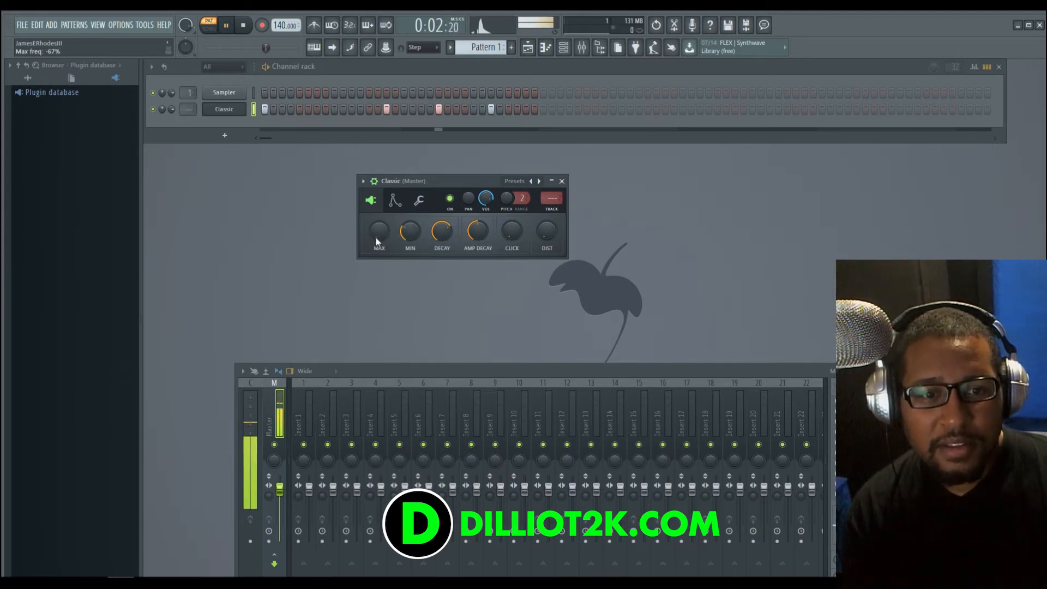
drag(482, 232, 482, 220)
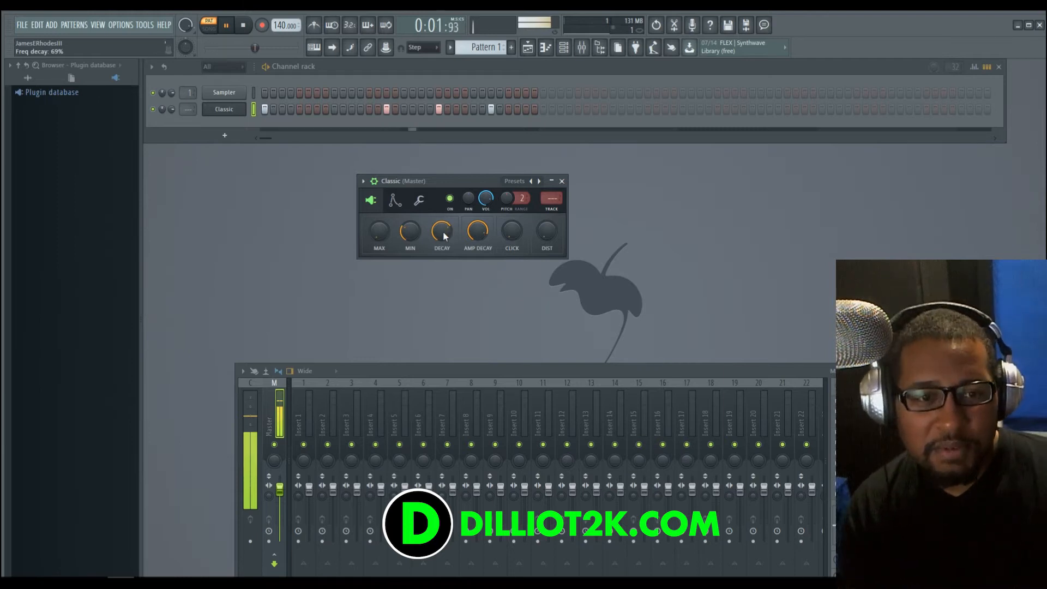
drag(442, 232, 442, 275)
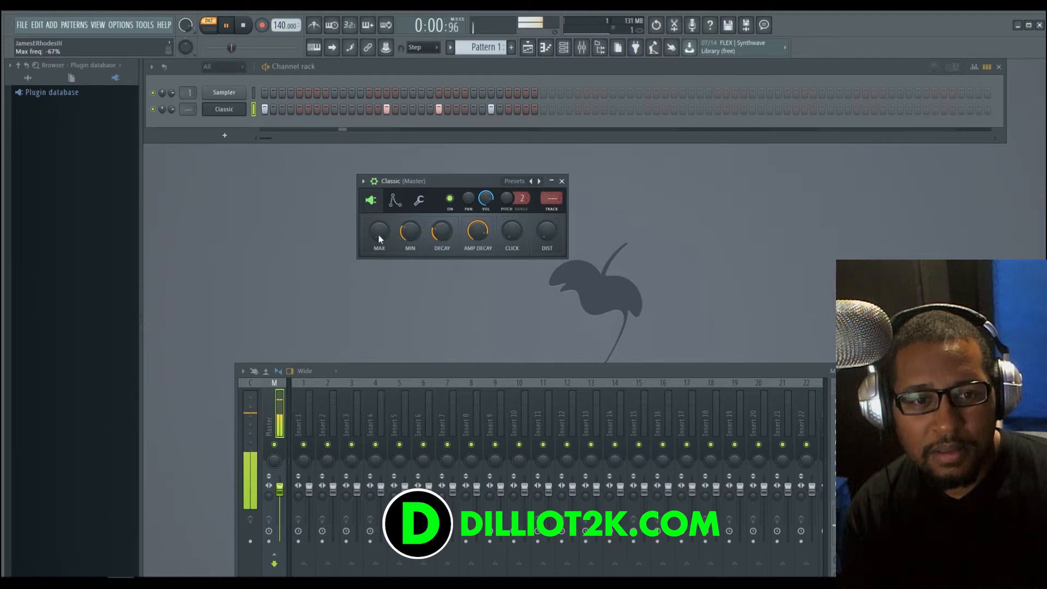
click(246, 31)
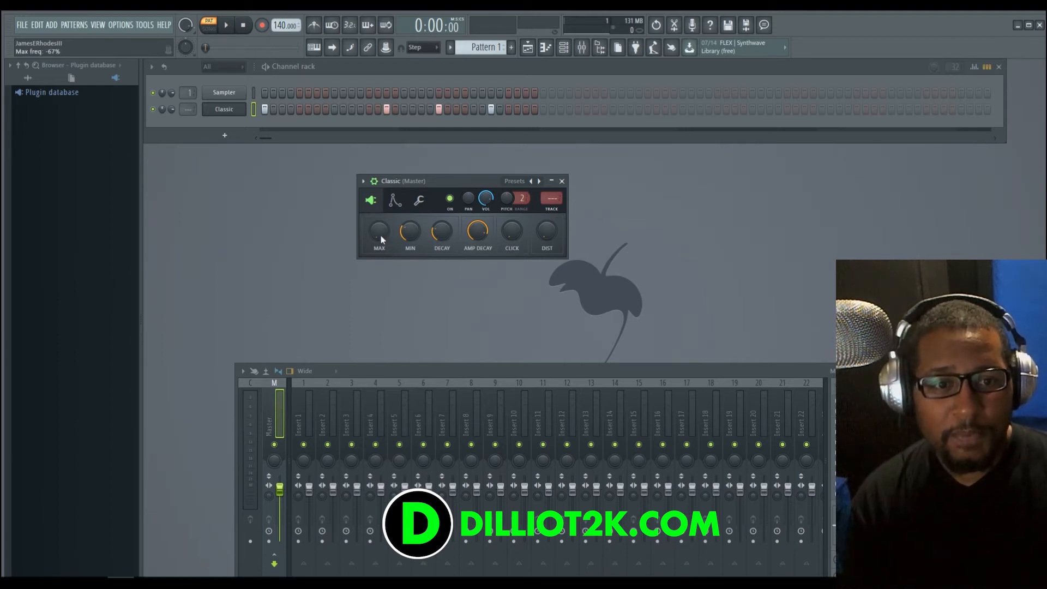
Raise Classic's Max and Min frequencies to about midway and set its frequency decay to 18%.
drag(380, 233, 380, 202)
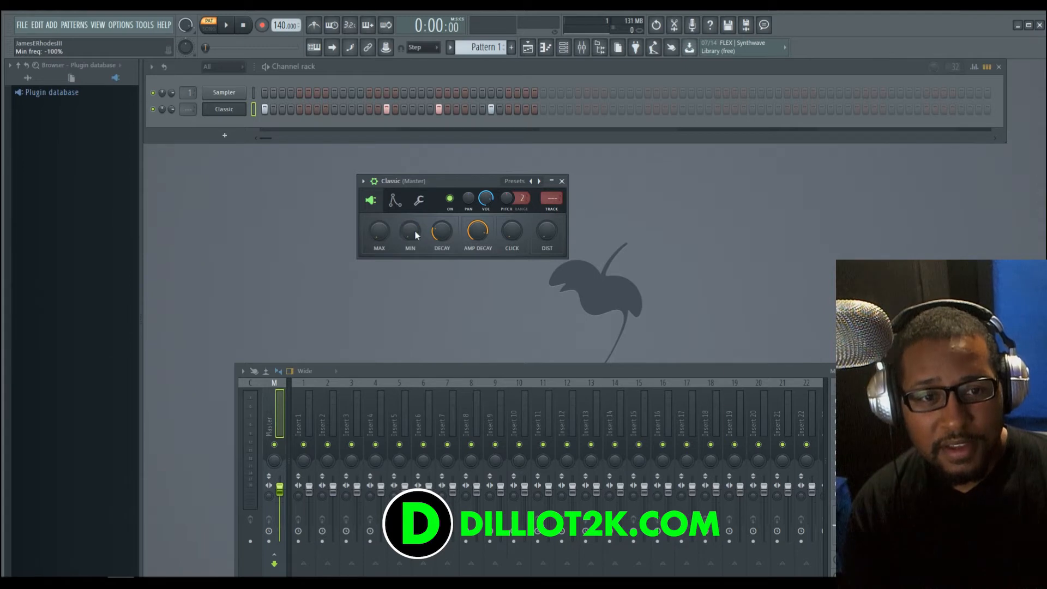
drag(380, 233, 380, 218)
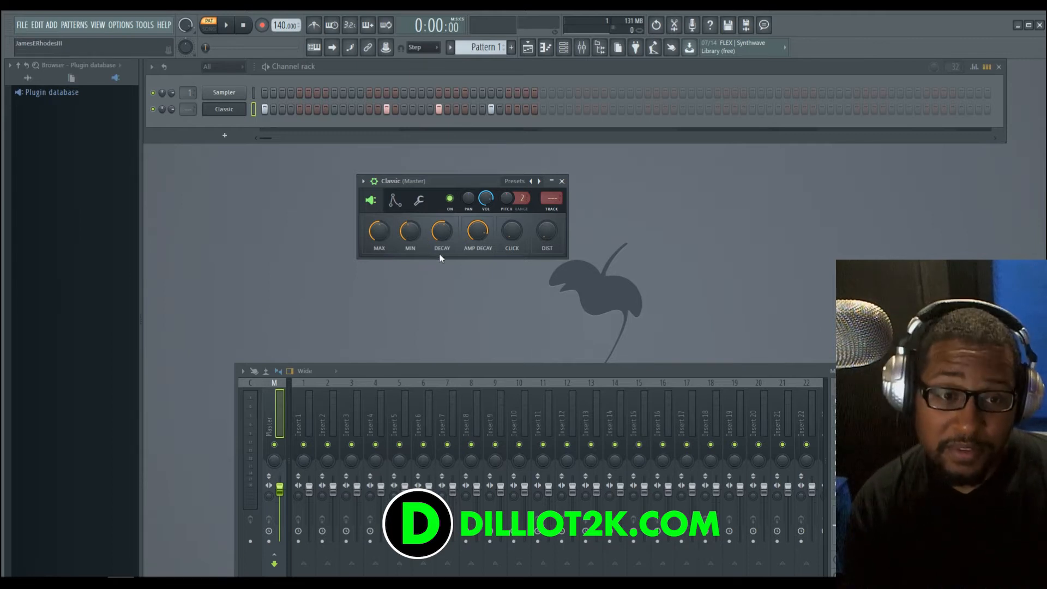
drag(442, 231, 442, 256)
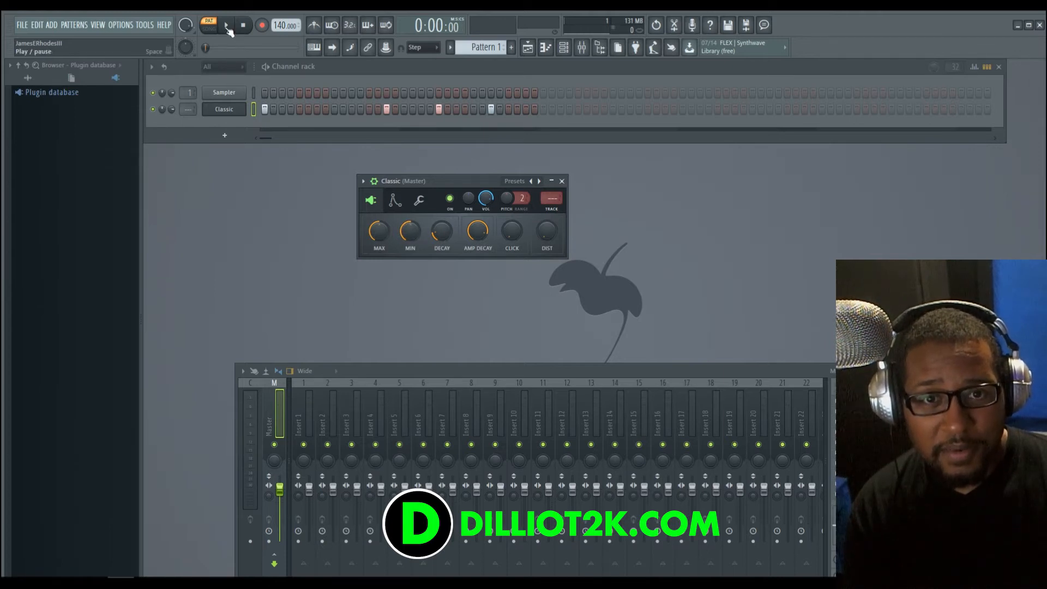
With the pattern playing, lower Classic's Min frequency to about -83% and raise its Max frequency high.
key(space)
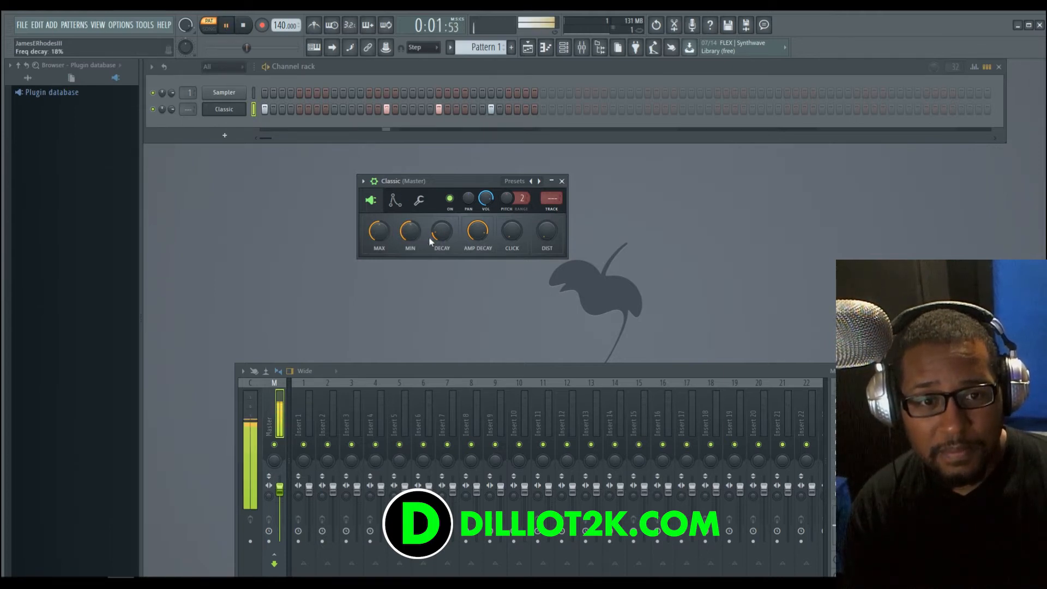
drag(379, 231, 379, 278)
drag(410, 232, 410, 265)
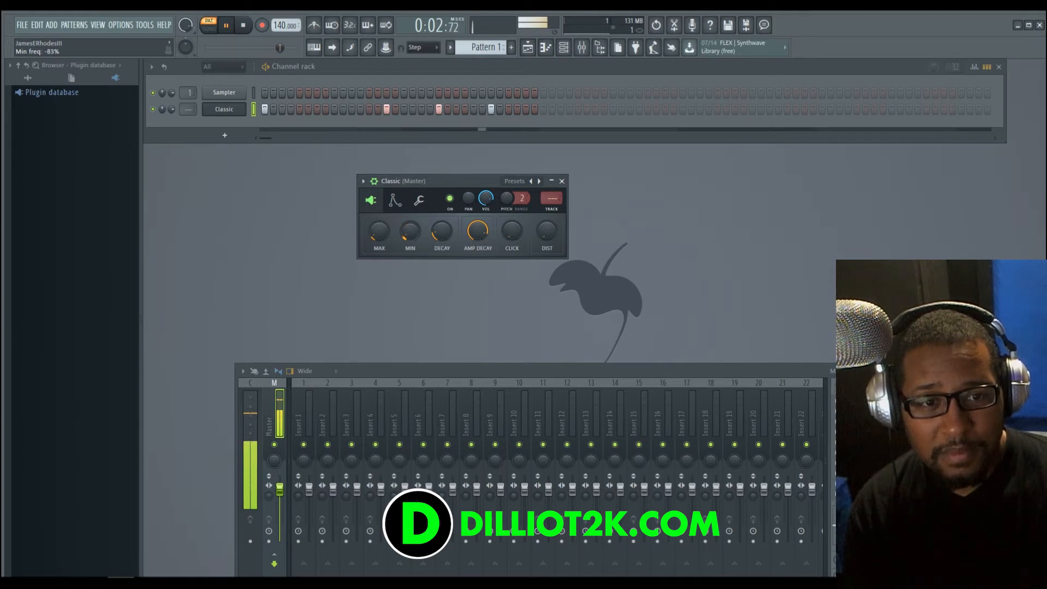
drag(379, 230, 379, 204)
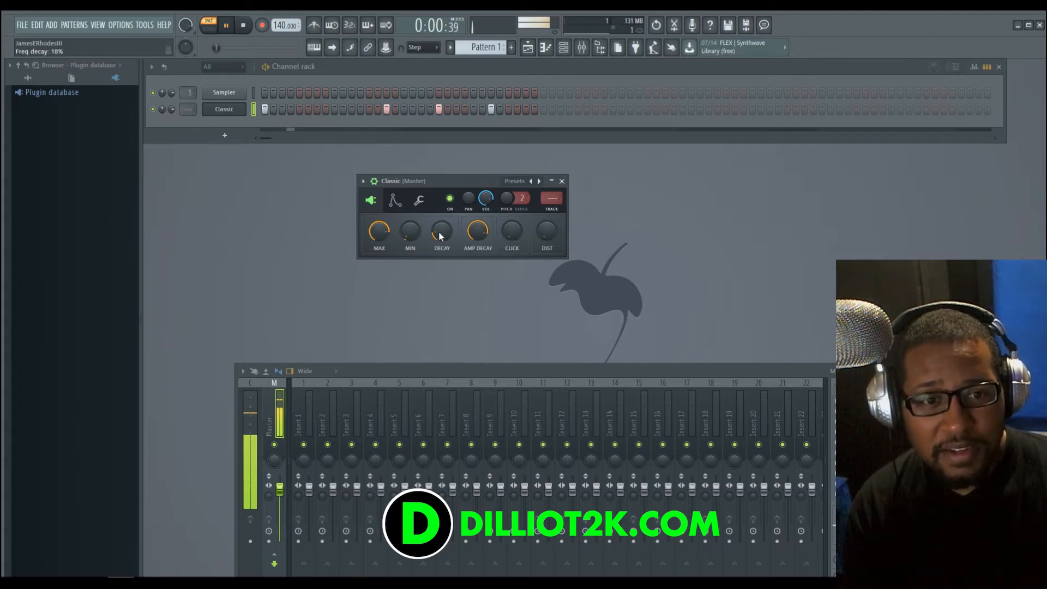
Lower Classic's Max frequency close to its minimum and settle the frequency decay at 37%.
drag(438, 231, 439, 203)
drag(379, 230, 379, 248)
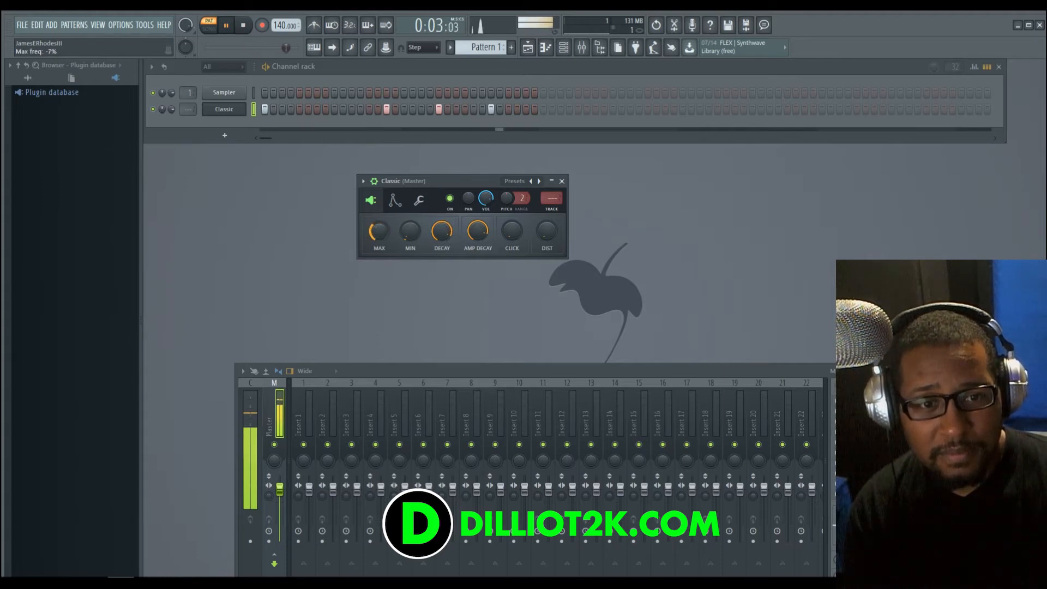
drag(379, 249, 379, 259)
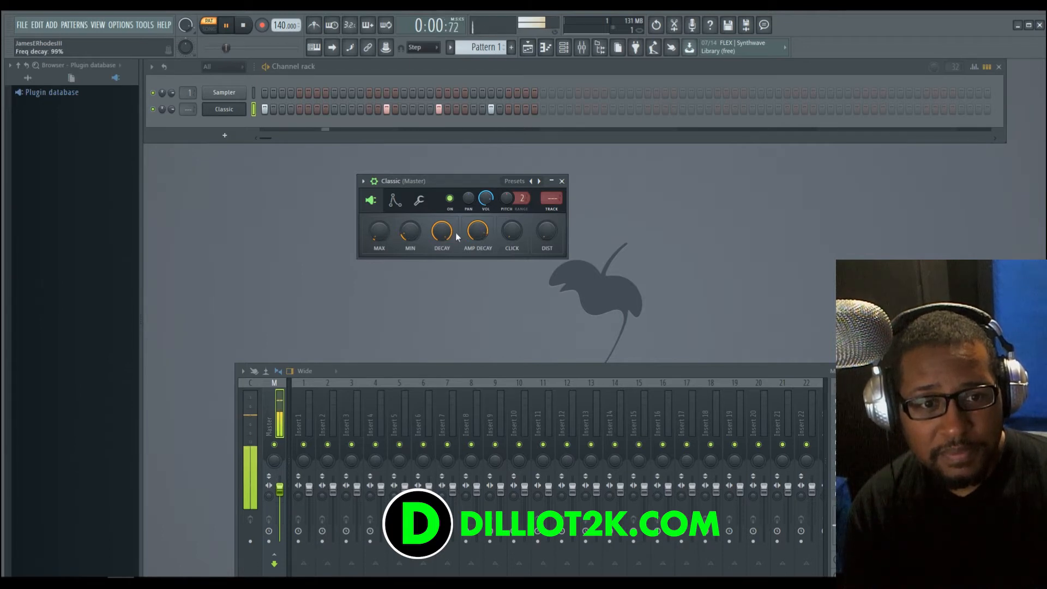
drag(445, 236, 446, 238)
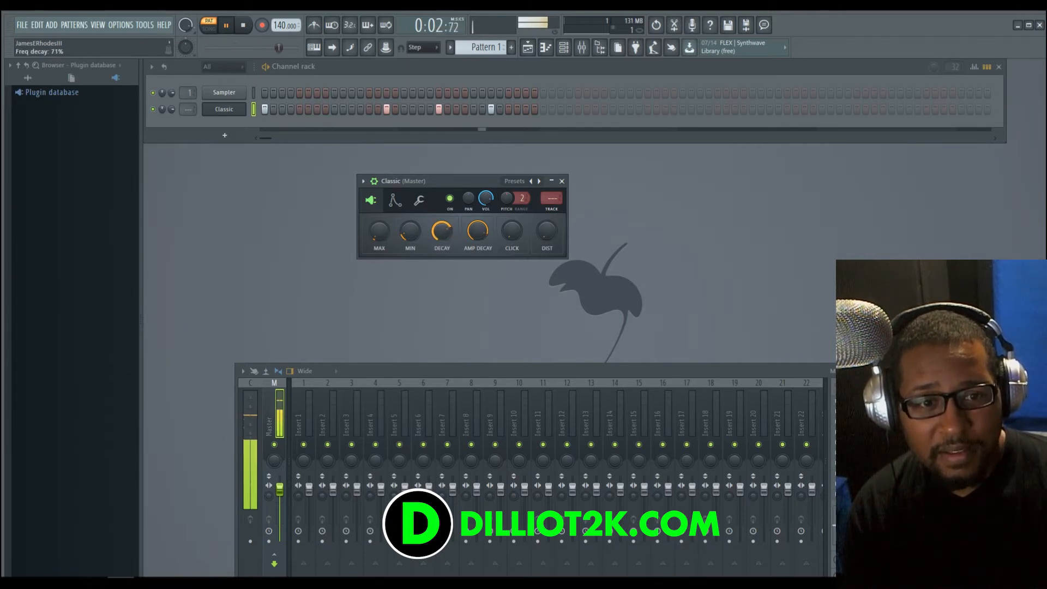
drag(446, 239, 446, 241)
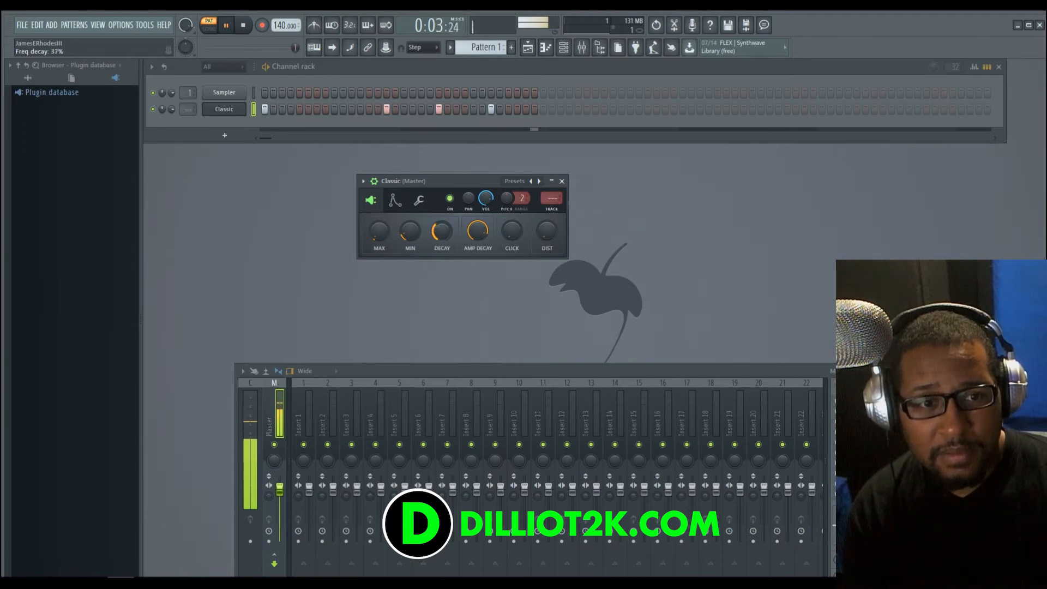
Raise the Classic channel's volume in the channel rack and stop playback.
drag(172, 110, 173, 103)
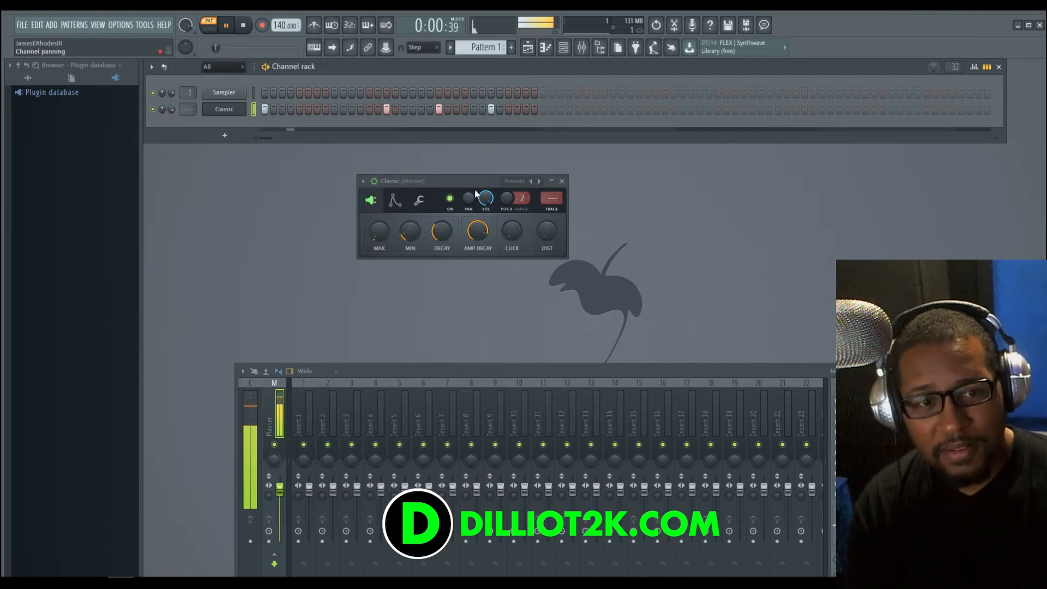
click(243, 25)
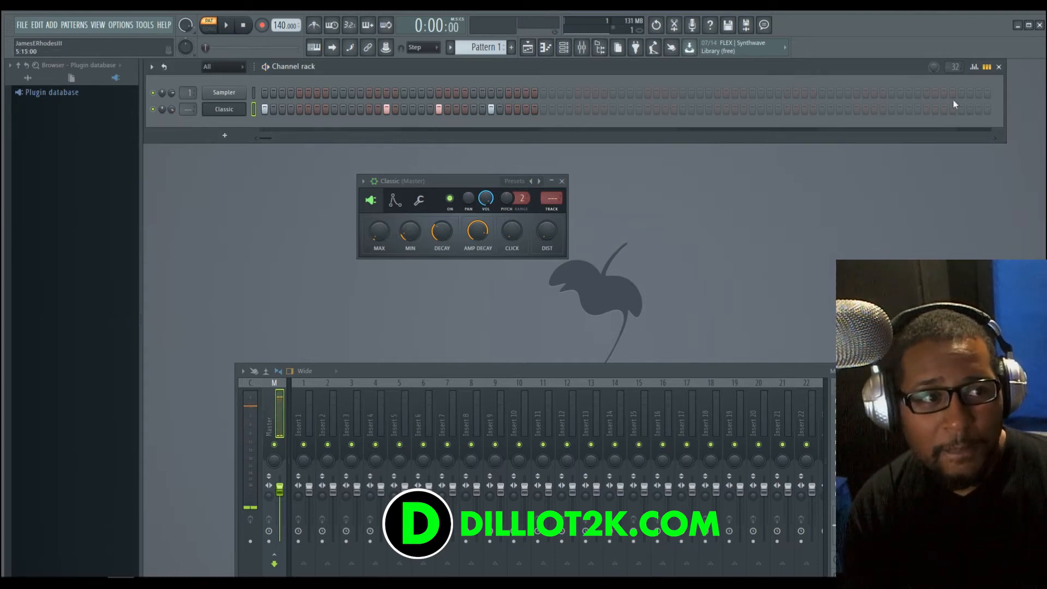
Examine the note pitches of the Classic steps in the graph editor, and hide it again.
click(974, 67)
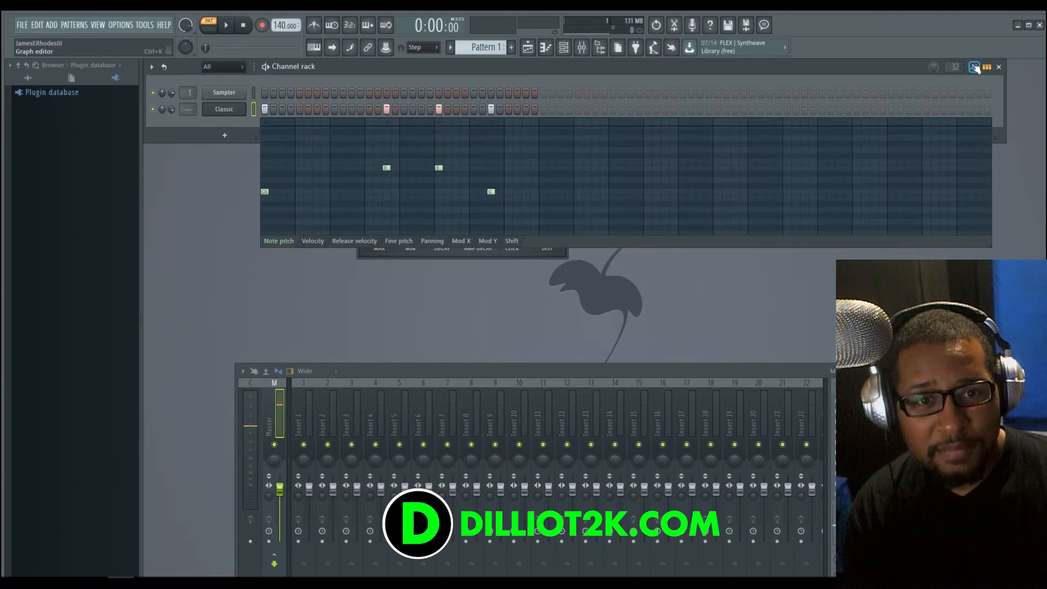
mouse_move(275, 199)
mouse_down()
mouse_move(266, 130)
mouse_move(274, 230)
mouse_move(271, 159)
mouse_up()
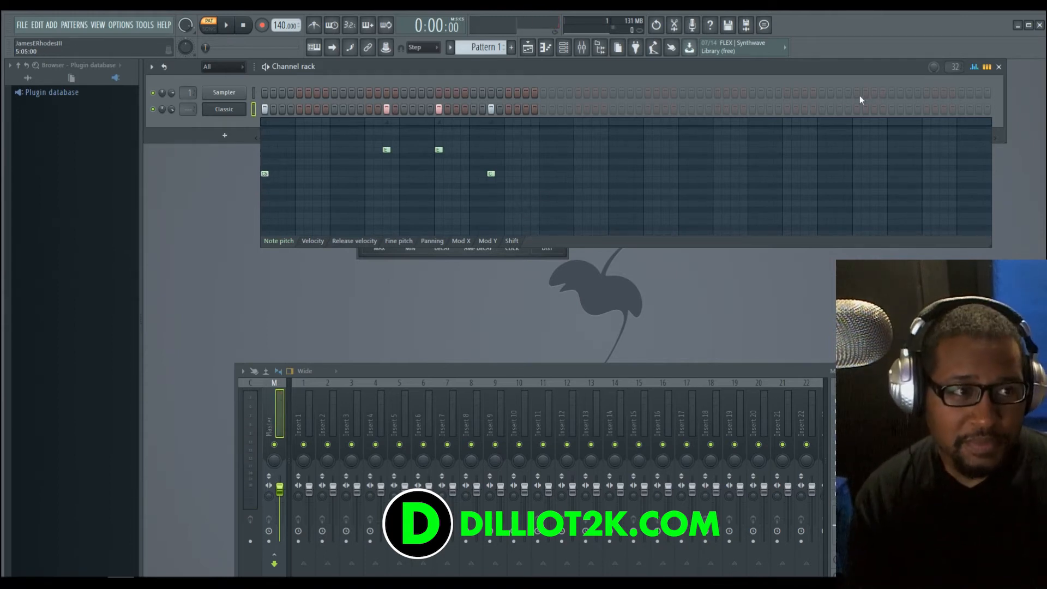
click(974, 68)
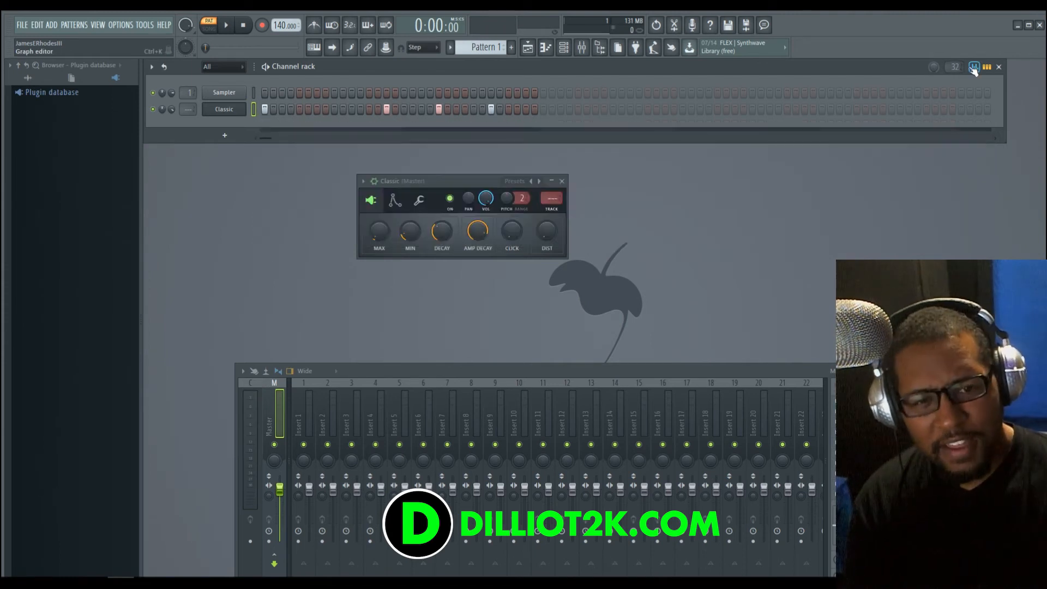
While the pattern plays, set Classic's amp decay to 100% and its distortion to 55%, and stop playback.
click(226, 26)
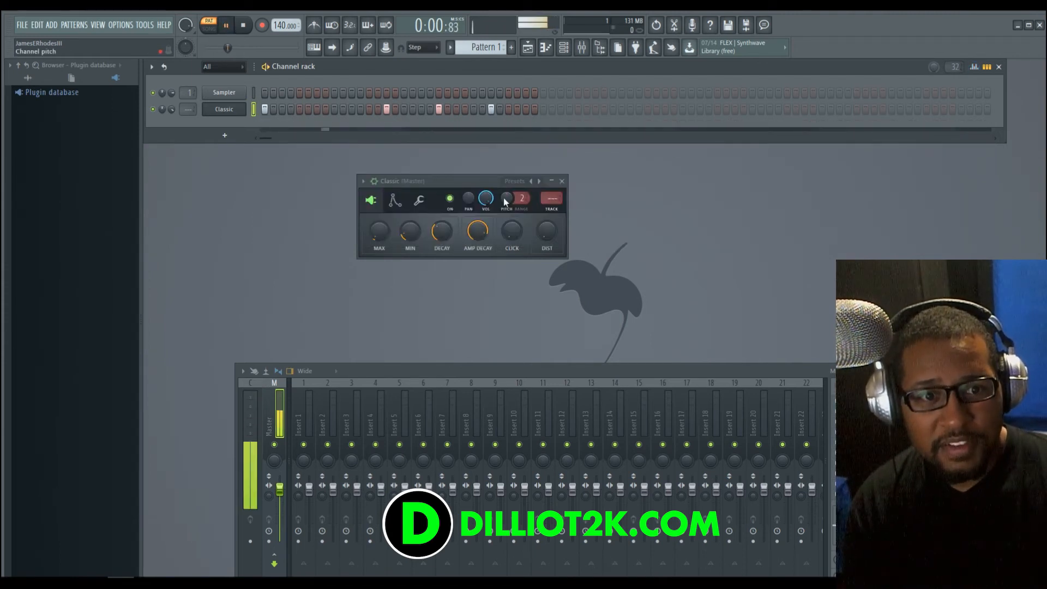
click(477, 231)
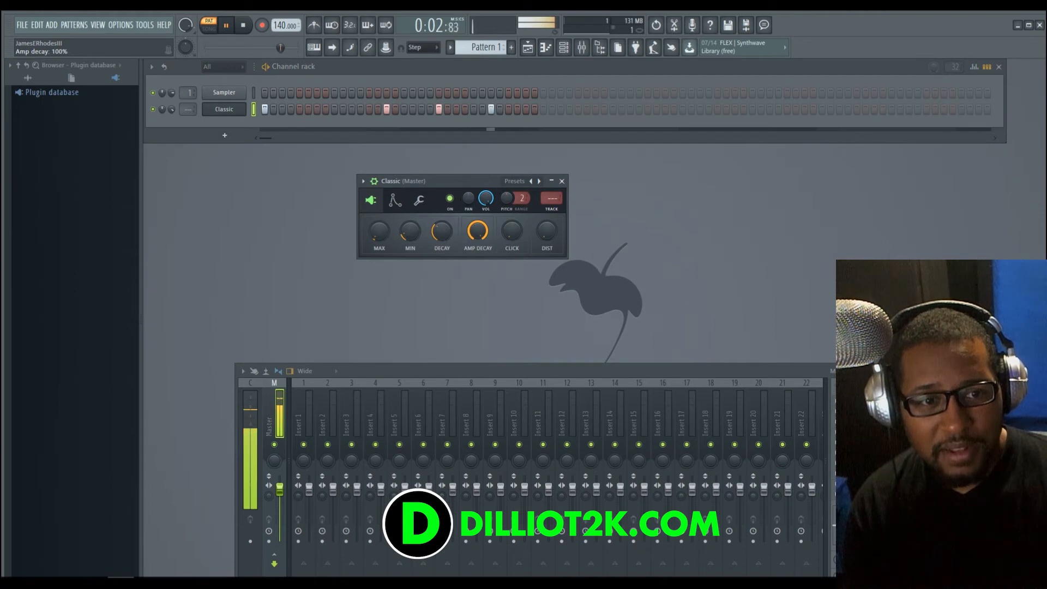
drag(546, 231, 547, 201)
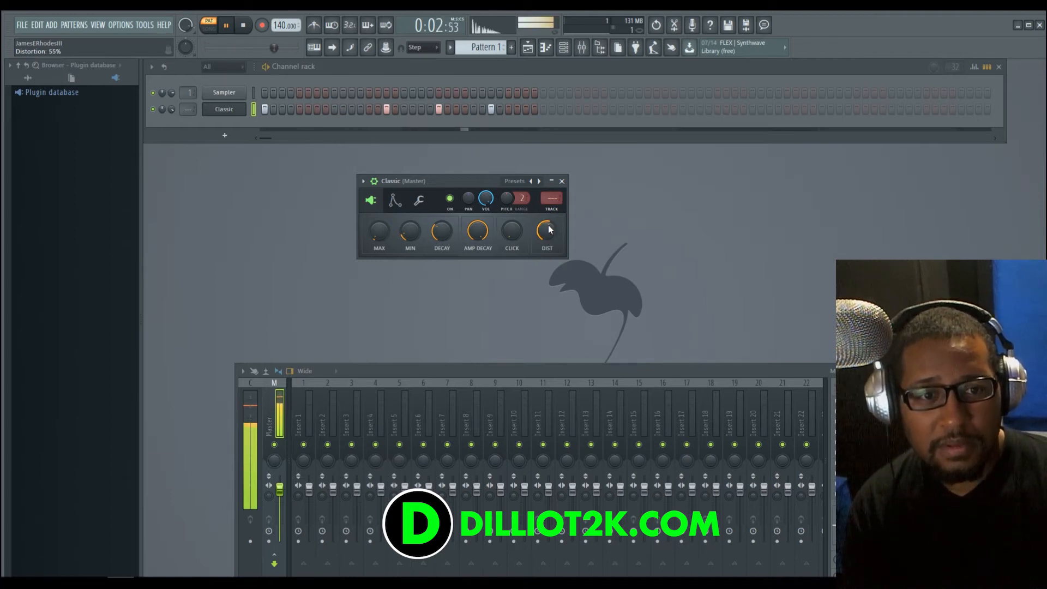
click(243, 27)
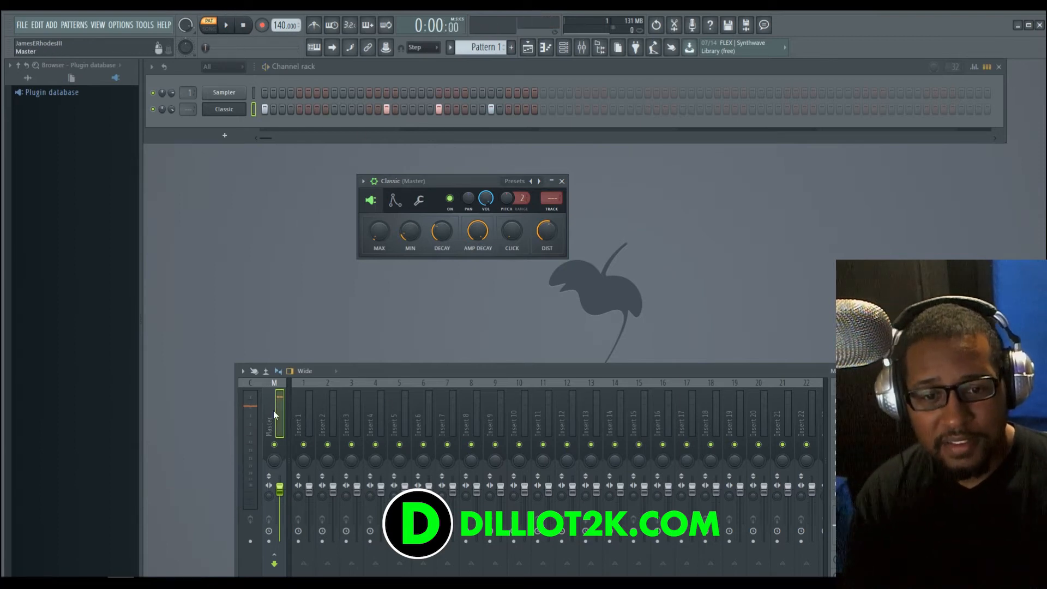
Load Edison into the Master track's first effect slot, repositioning the mixer and Edison windows for access.
drag(770, 379, 732, 276)
click(803, 315)
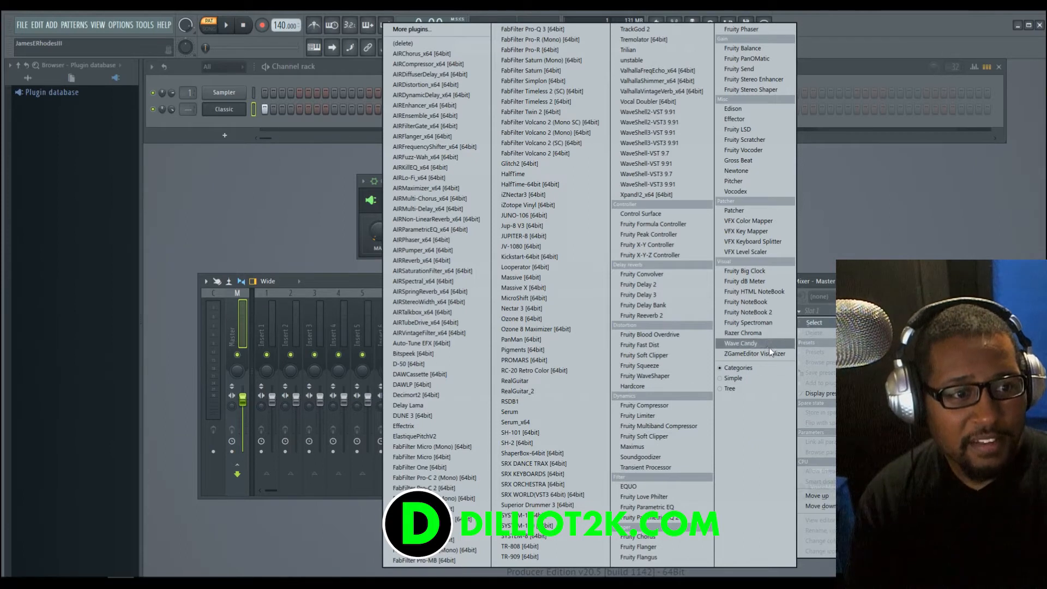
click(980, 194)
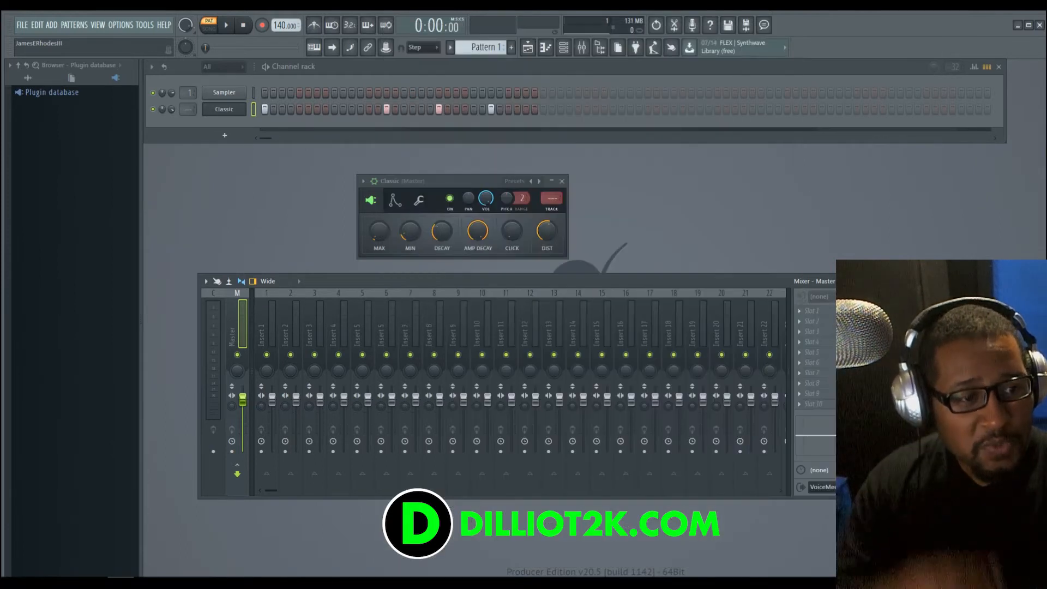
click(800, 312)
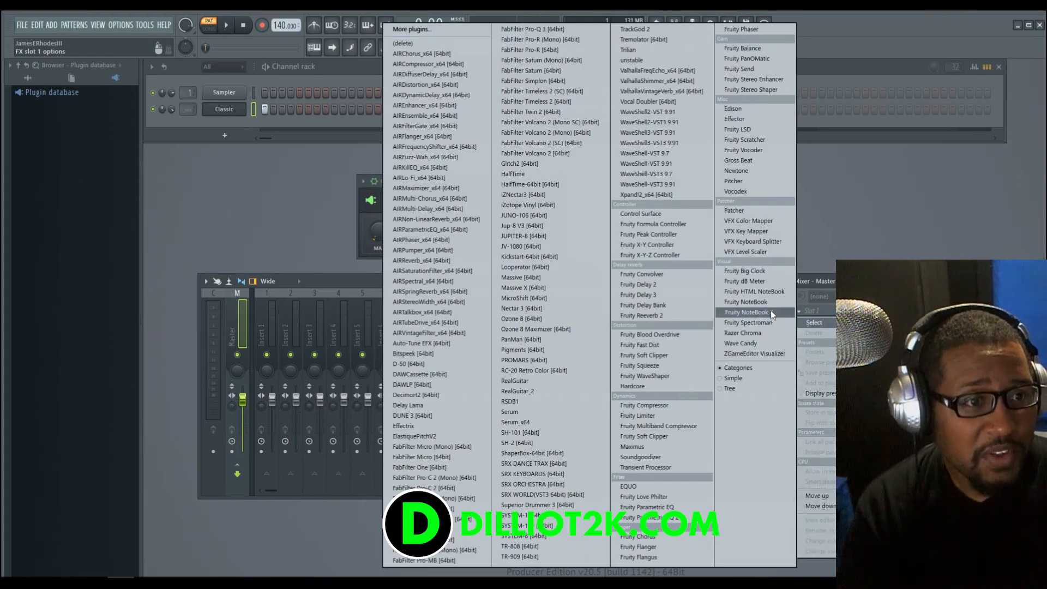
click(730, 109)
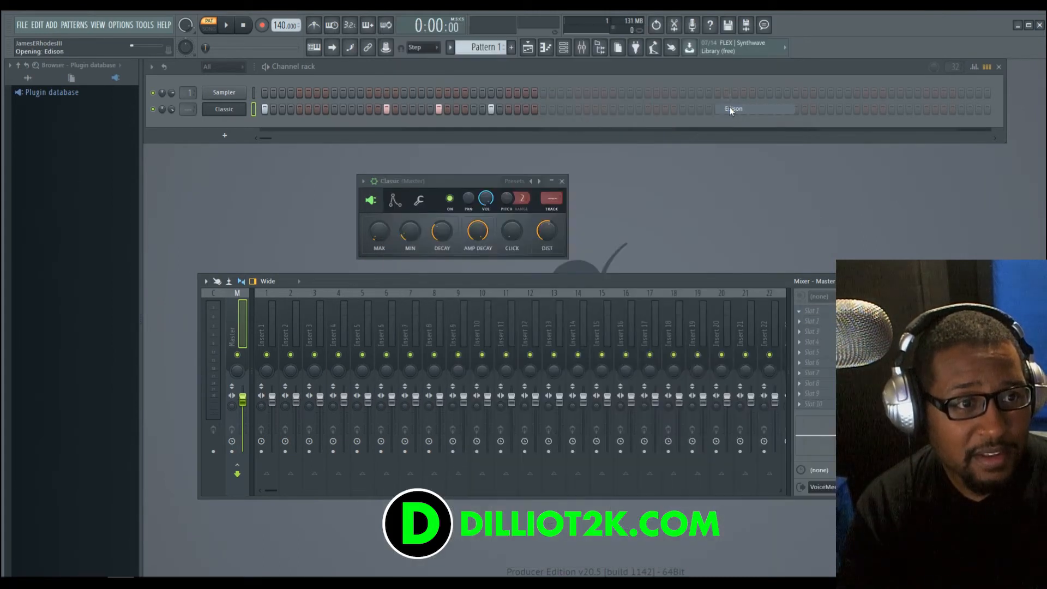
drag(345, 142, 510, 209)
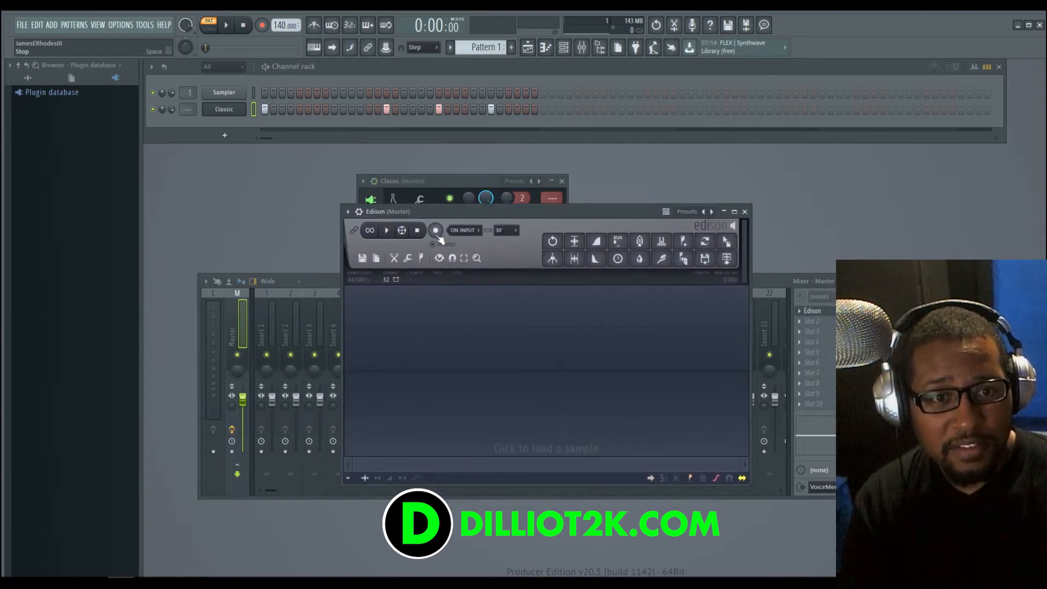
Remove the last three active steps from the Classic channel, keeping only the first, and stop playback.
click(225, 25)
right_click(386, 111)
right_click(439, 111)
right_click(491, 111)
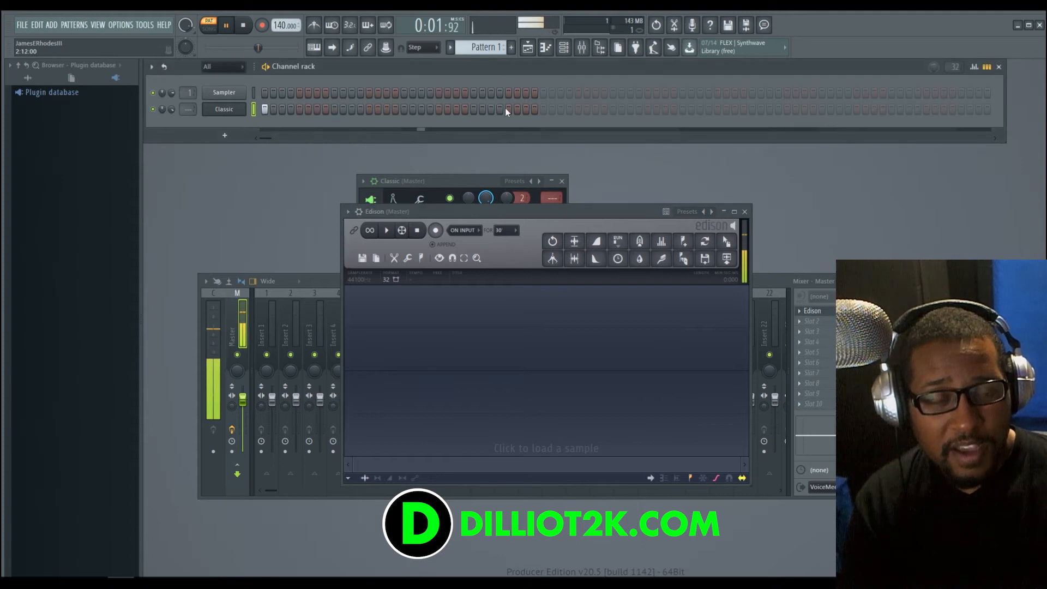
key(space)
Arm Edison to record on input and play the pattern to capture the single Classic note, then stop playback.
click(439, 235)
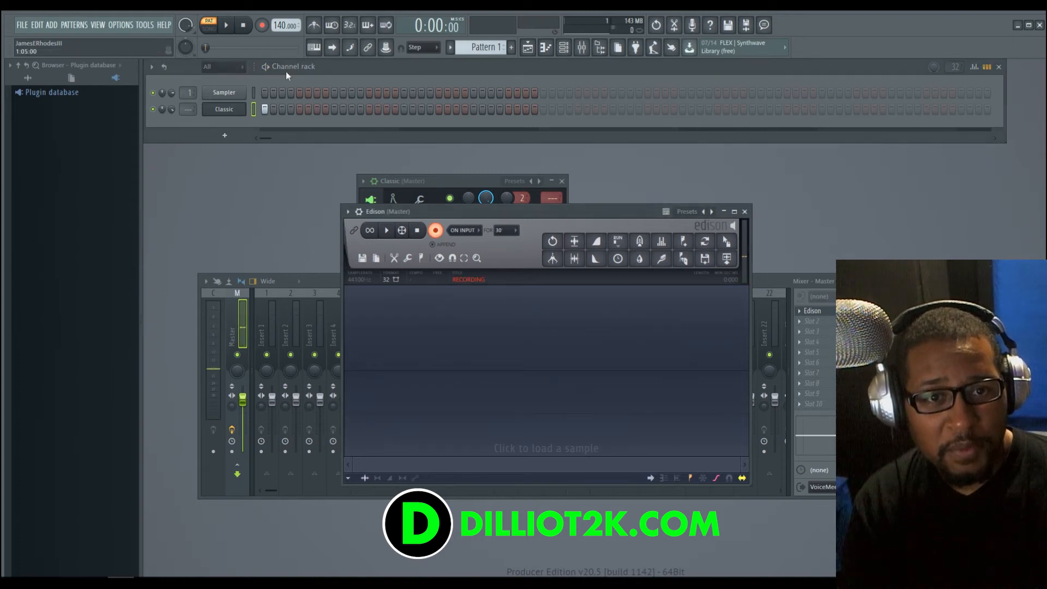
click(230, 29)
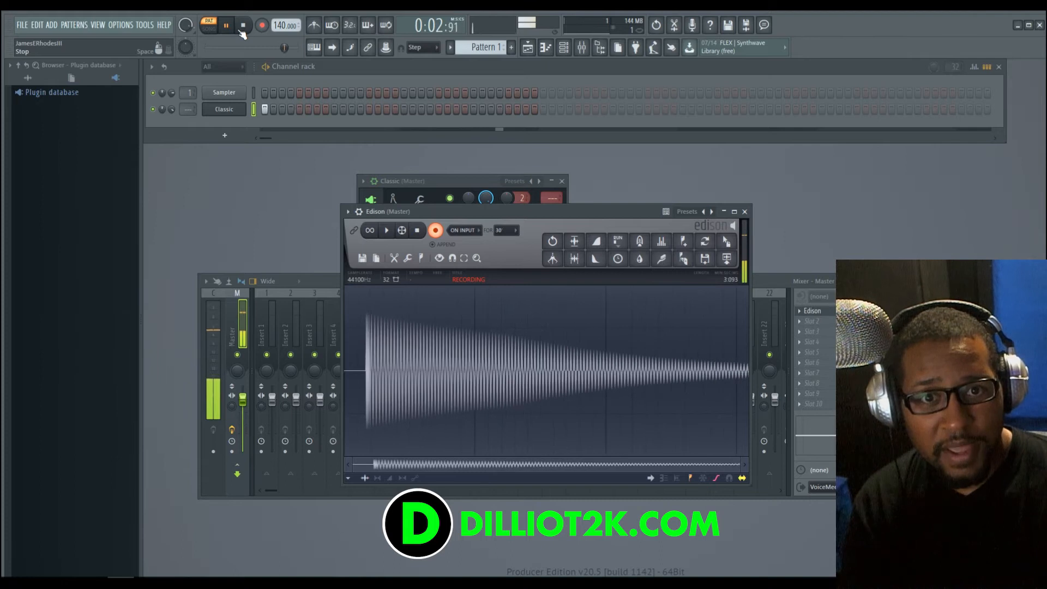
click(243, 26)
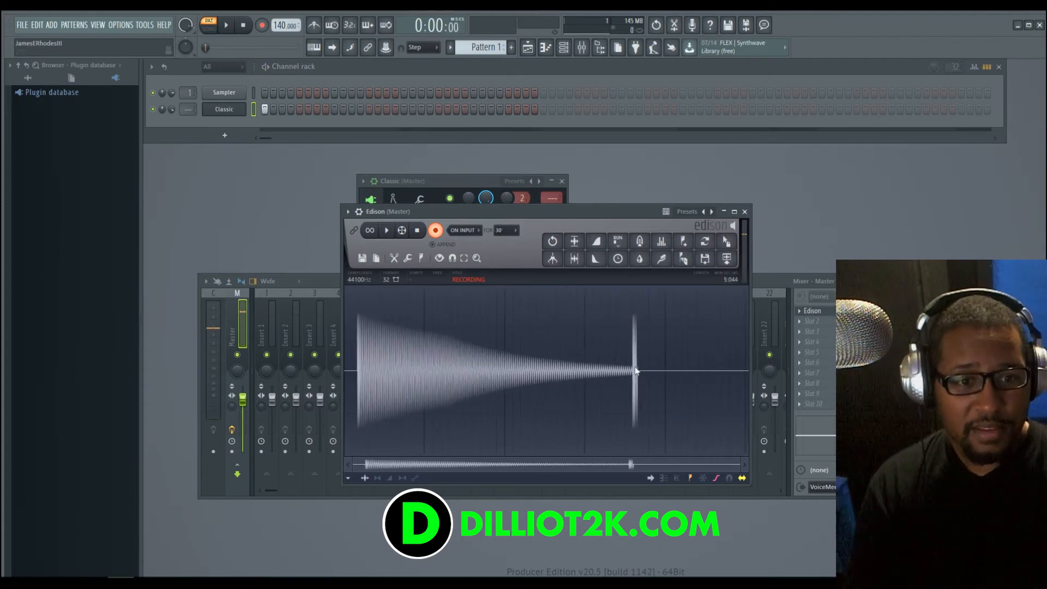
Stop Edison's recording, select the first bass note of the take and trim the recording to that selection.
click(421, 233)
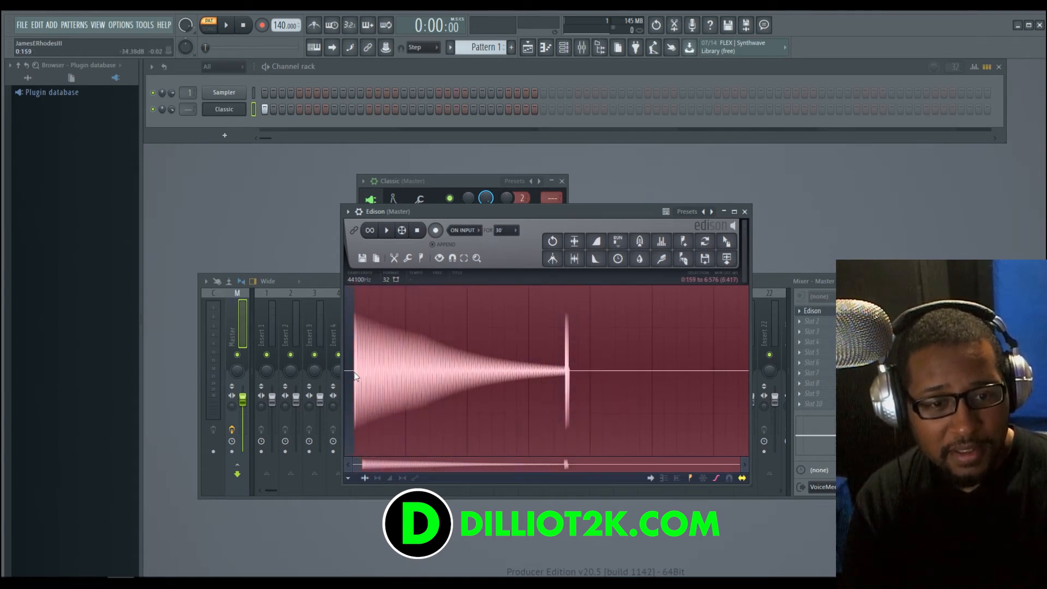
drag(755, 372, 755, 381)
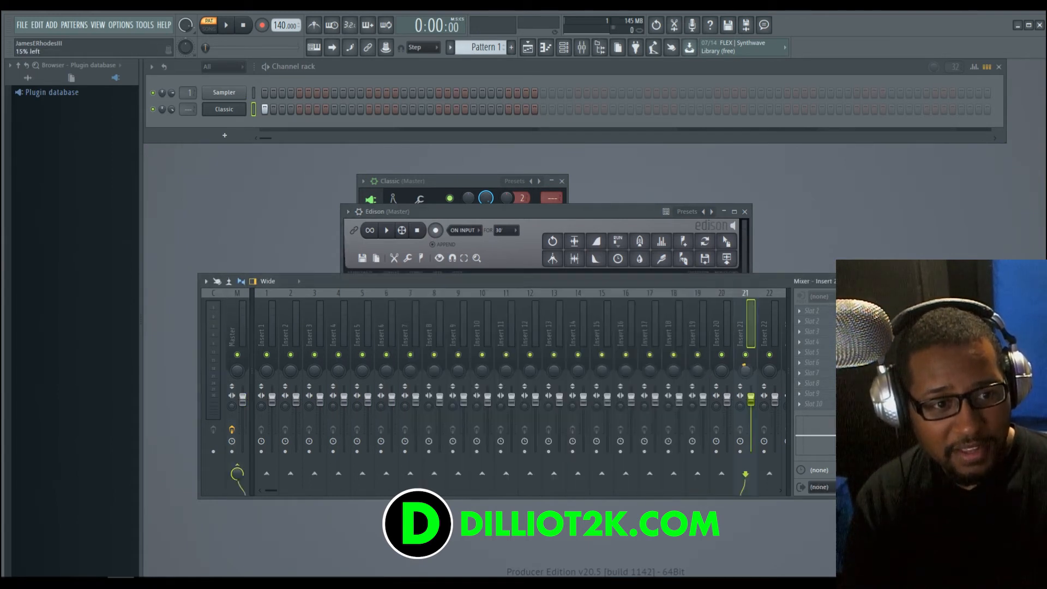
click(529, 258)
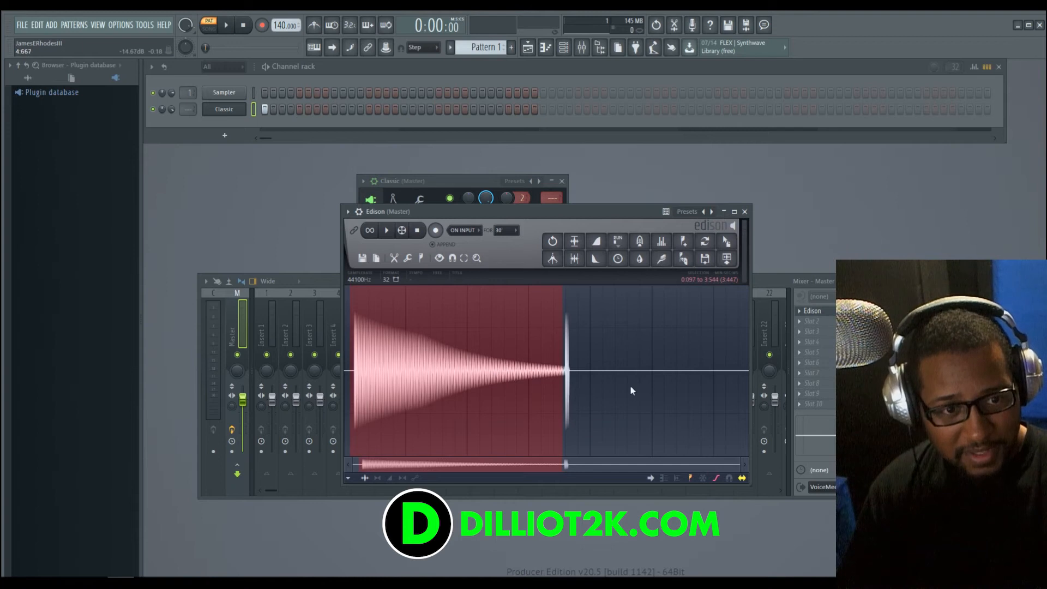
right_click(502, 381)
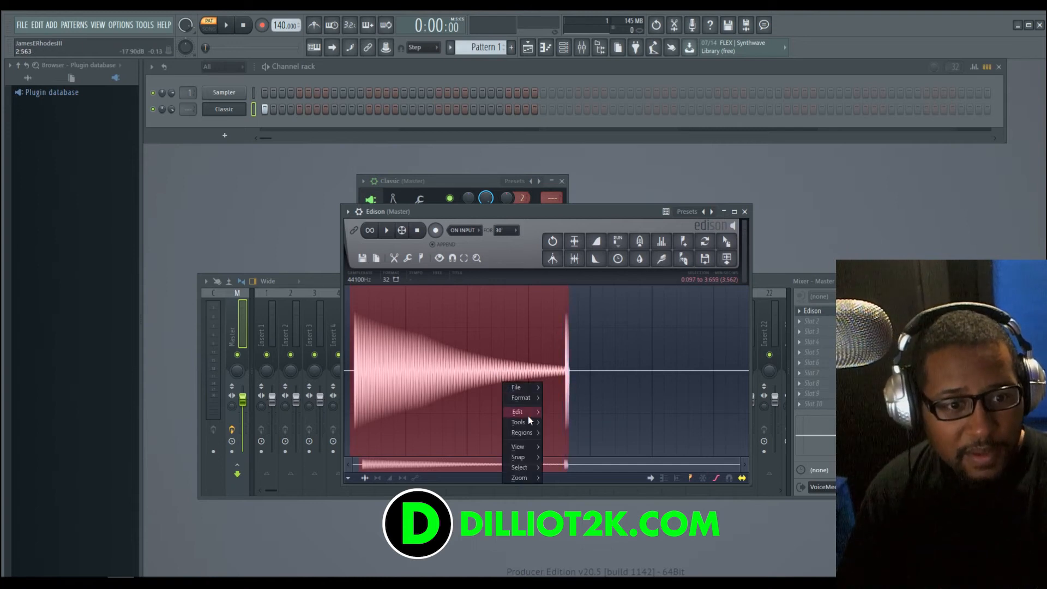
mouse_move(528, 413)
click(573, 516)
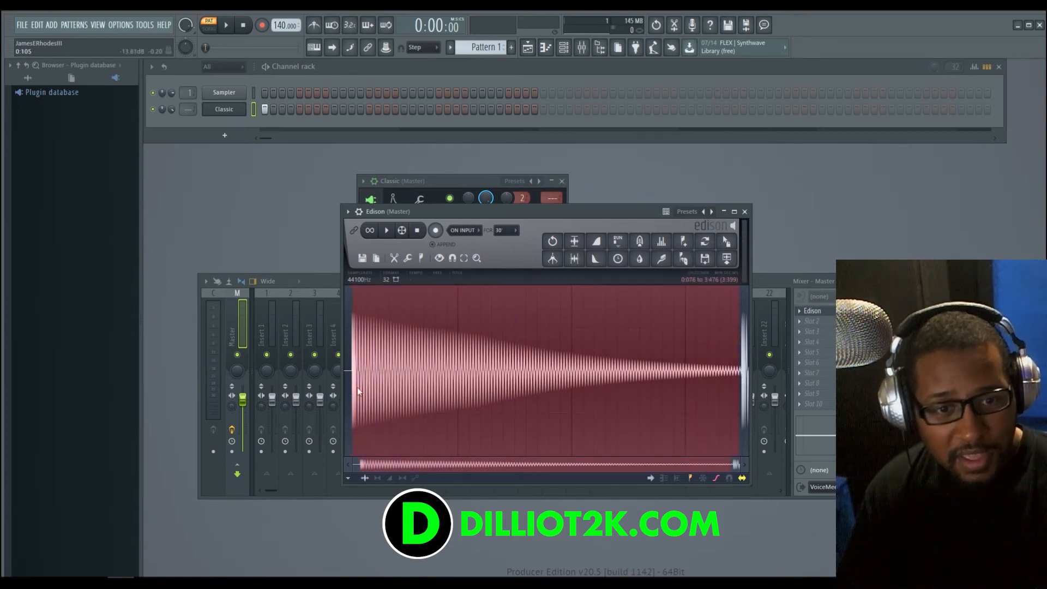
Trim the recording again tightly to the single note, excluding the leading silence and the second hit, and audition it.
key(ctrl+Delete)
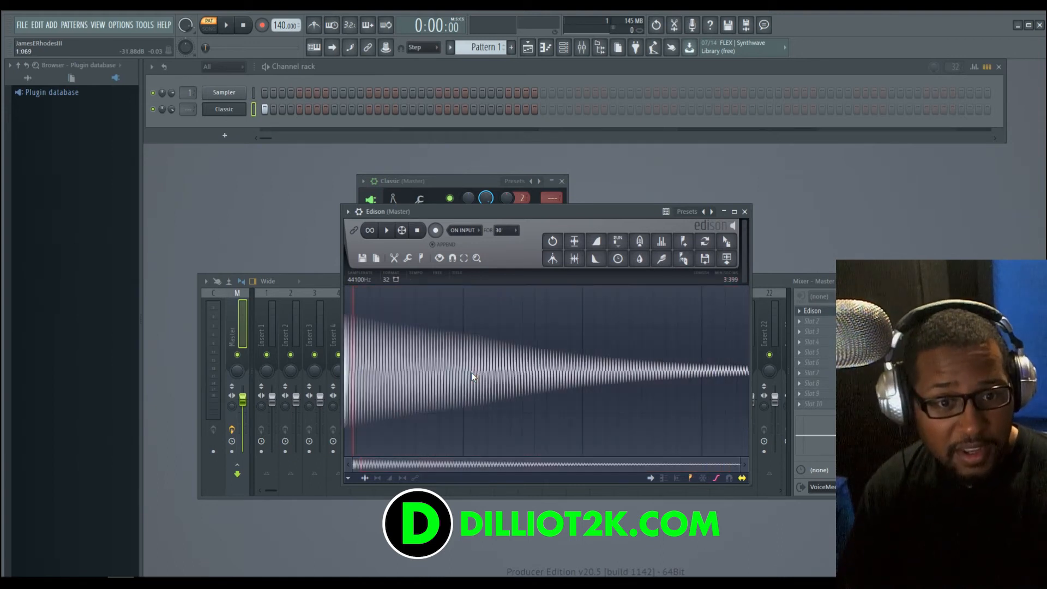
click(389, 231)
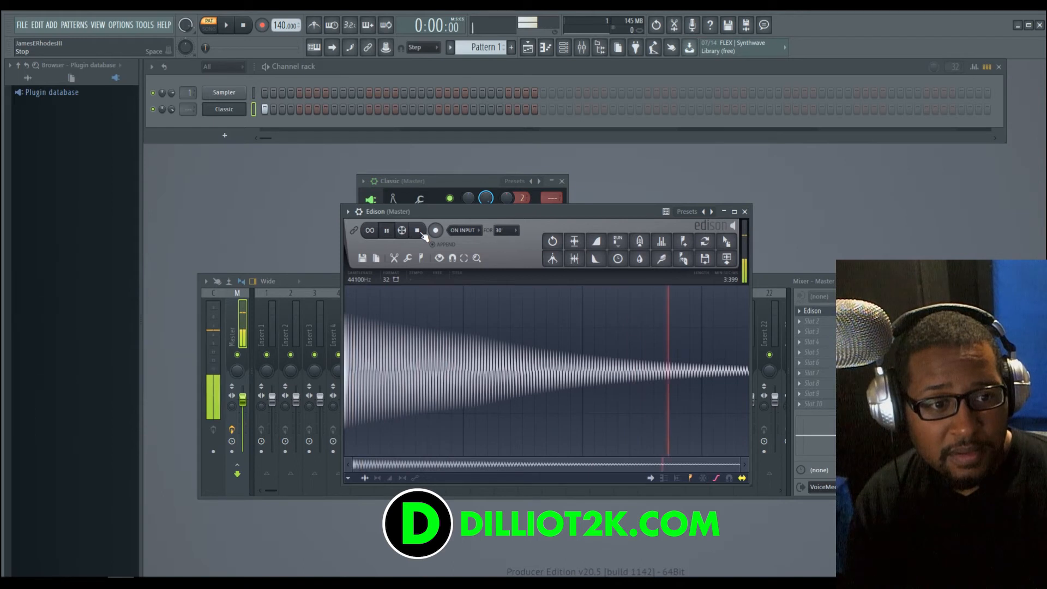
click(388, 231)
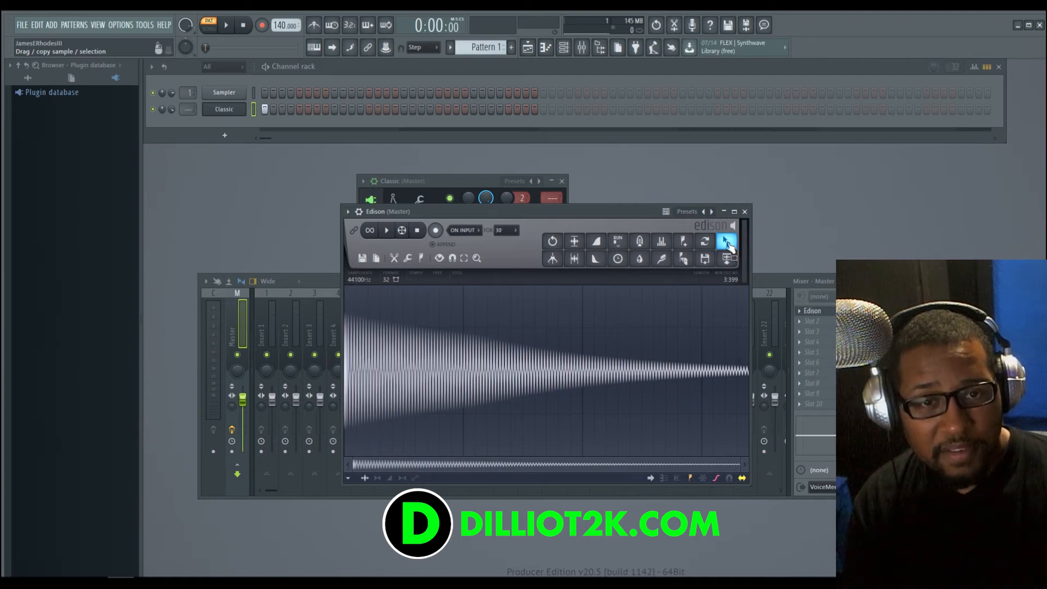
Copy the trimmed sample from Edison into a new channel in the channel rack, and clear the Classic channel's remaining step.
drag(729, 244, 416, 170)
drag(231, 125, 216, 124)
click(268, 108)
drag(471, 183, 410, 228)
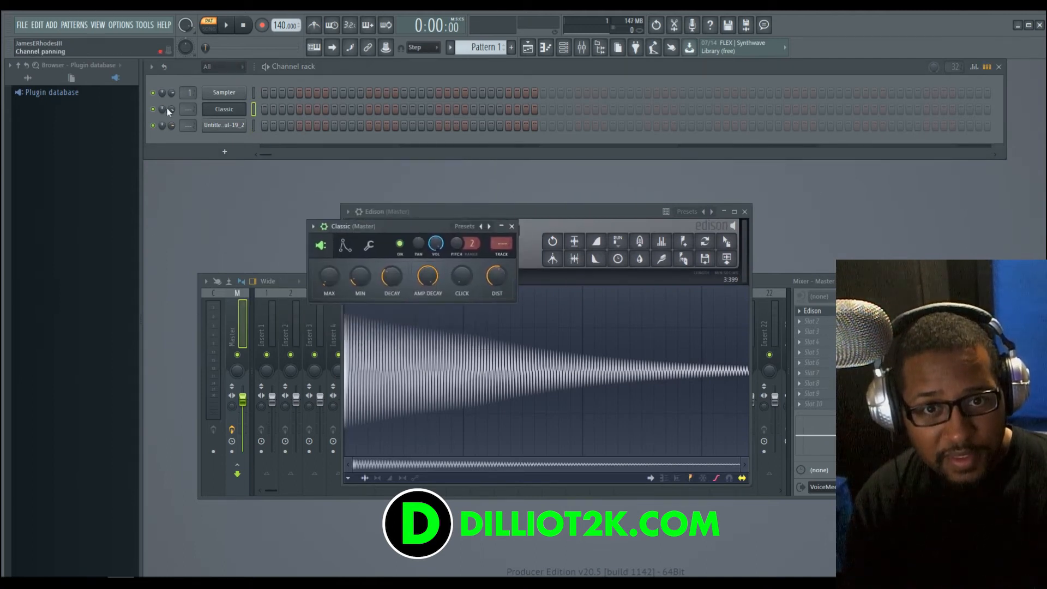
Open the new sample channel's settings, move the window clear of Edison, and enable Cut itself for the channel.
click(235, 129)
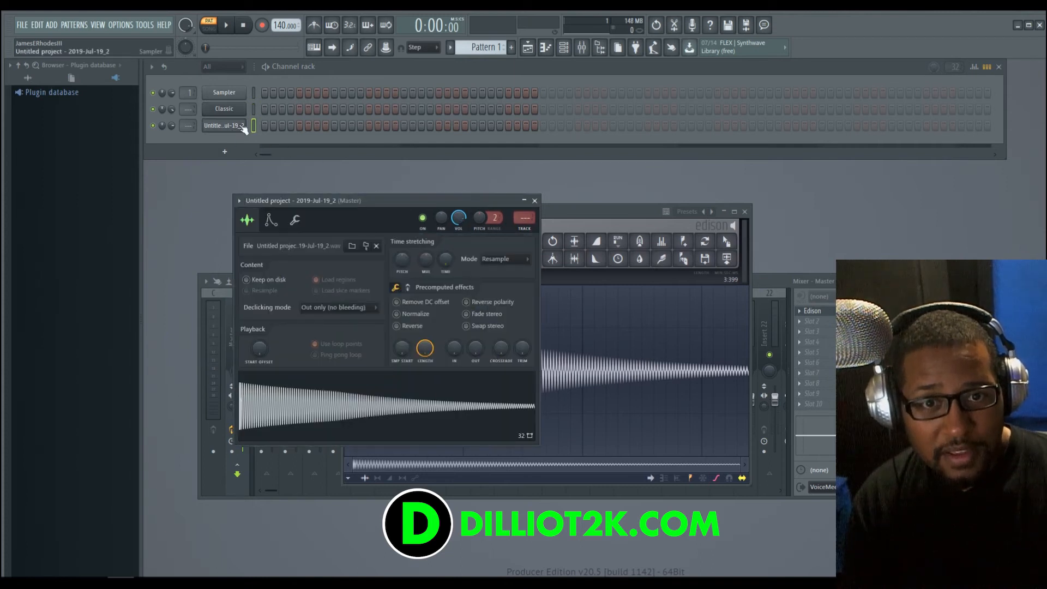
drag(412, 199, 717, 273)
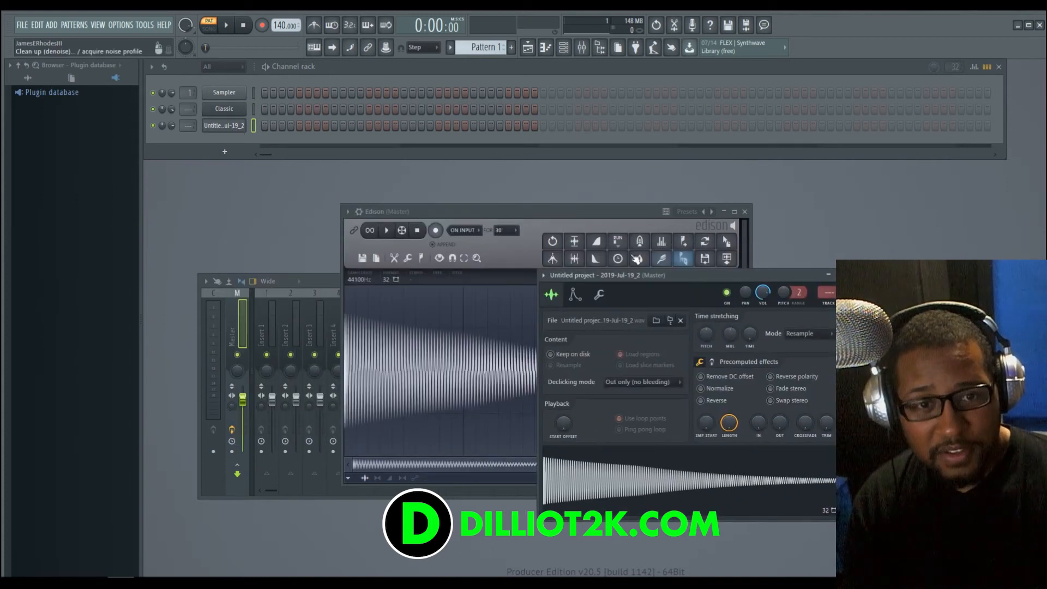
right_click(228, 127)
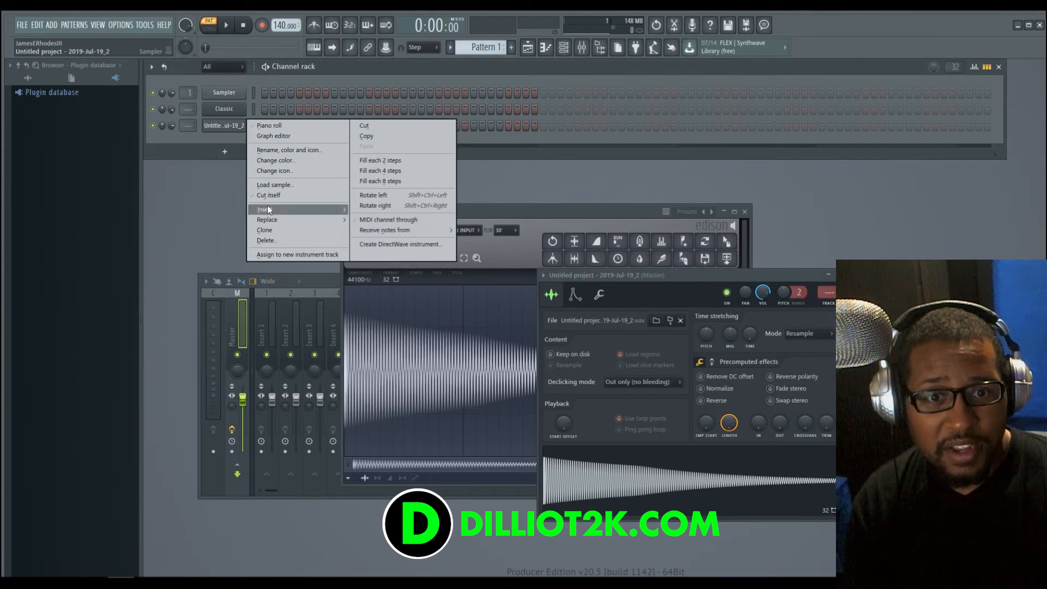
click(278, 196)
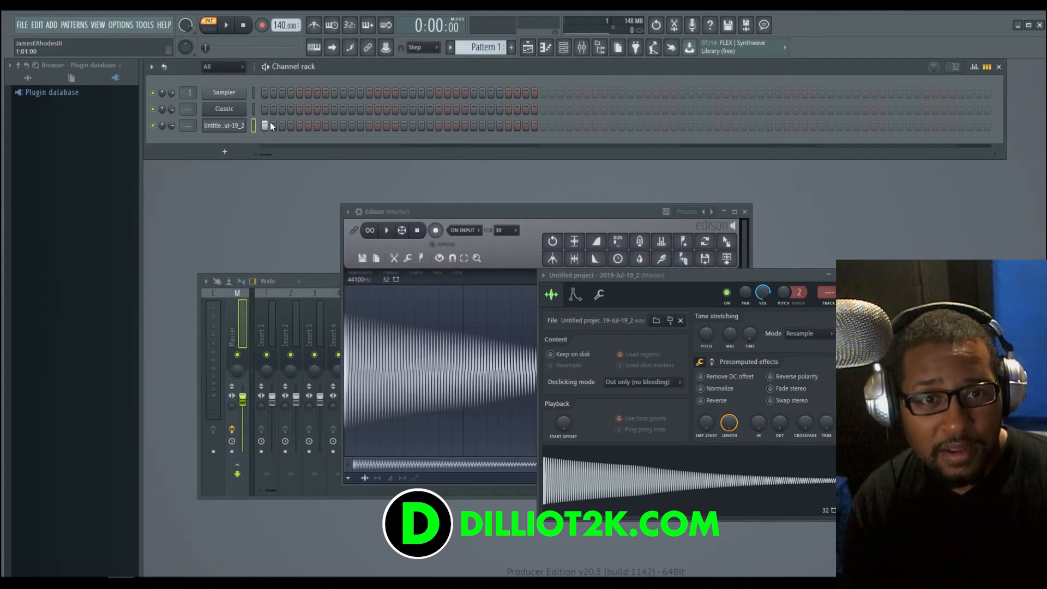
Activate steps 1, 5, 9, 17, 21 and 25 on the new sample channel and play the pattern.
click(335, 126)
click(405, 125)
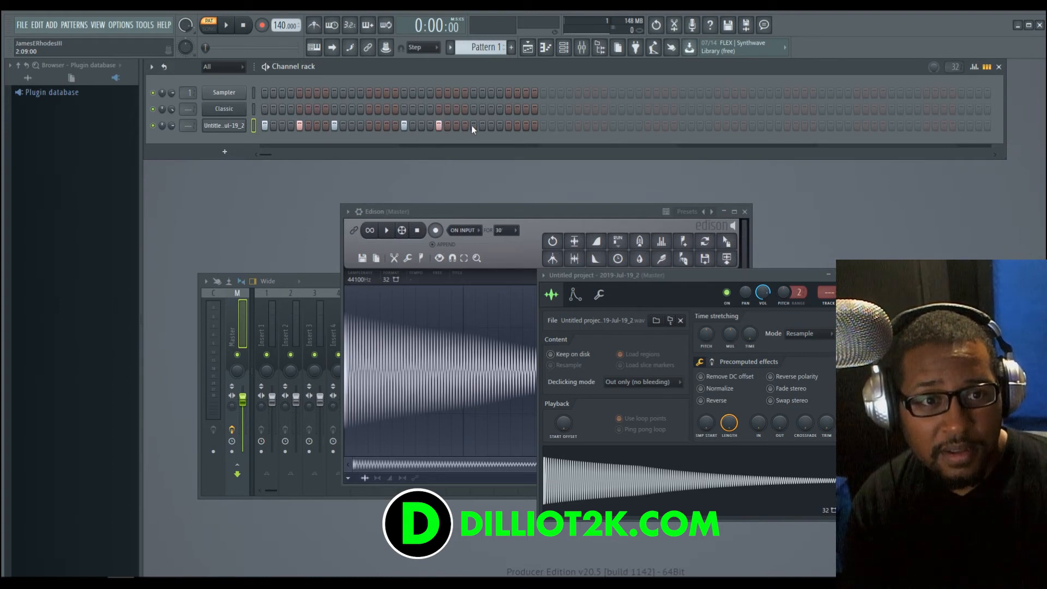
click(233, 34)
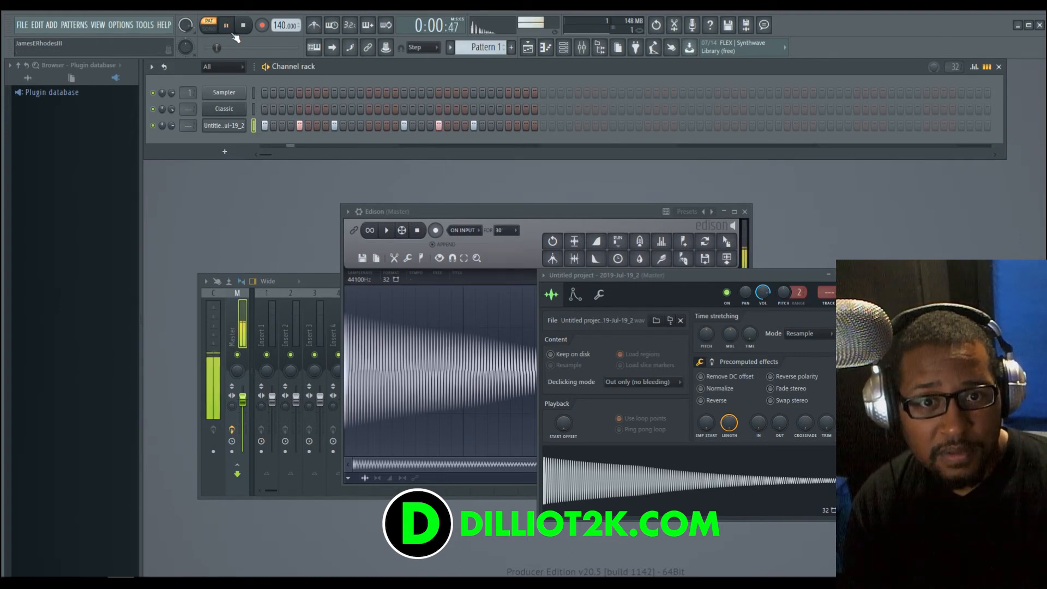
In the sample channel's graph editor, set the pitch of step 5 to D#5 and step 9 to D5 during playback.
click(982, 68)
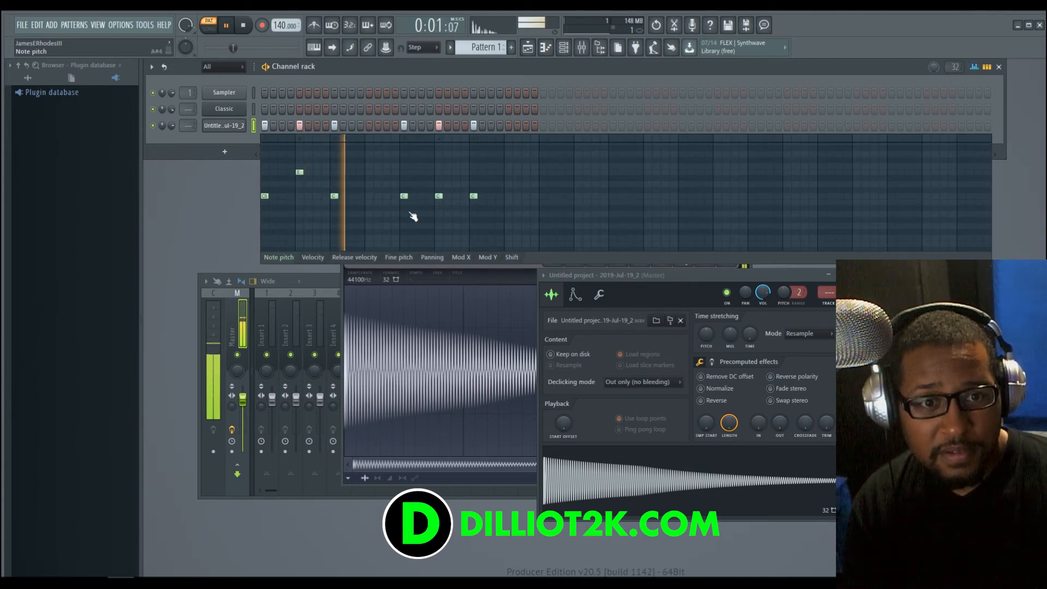
click(439, 226)
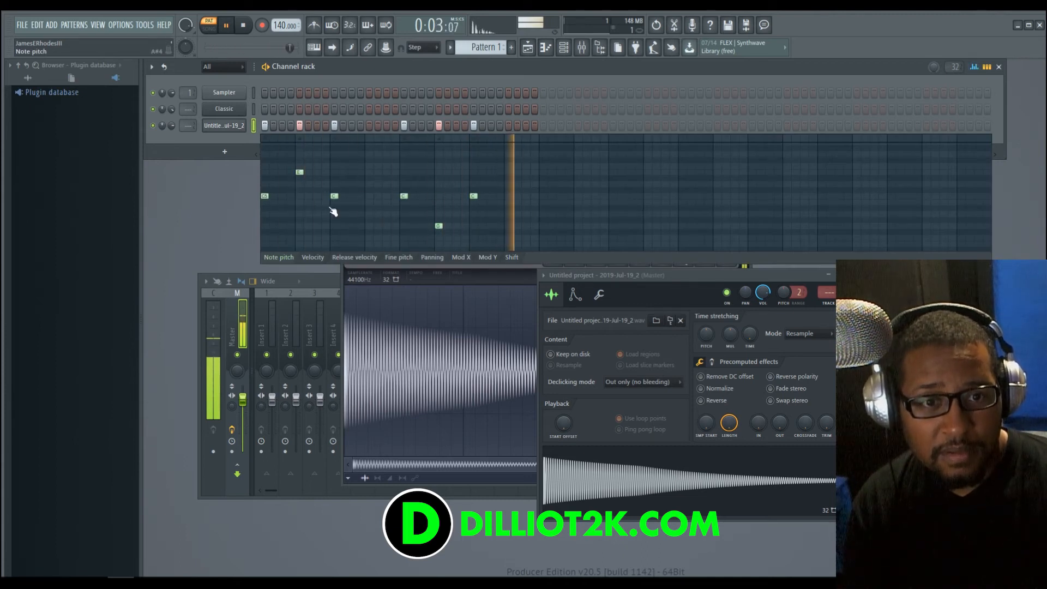
click(335, 179)
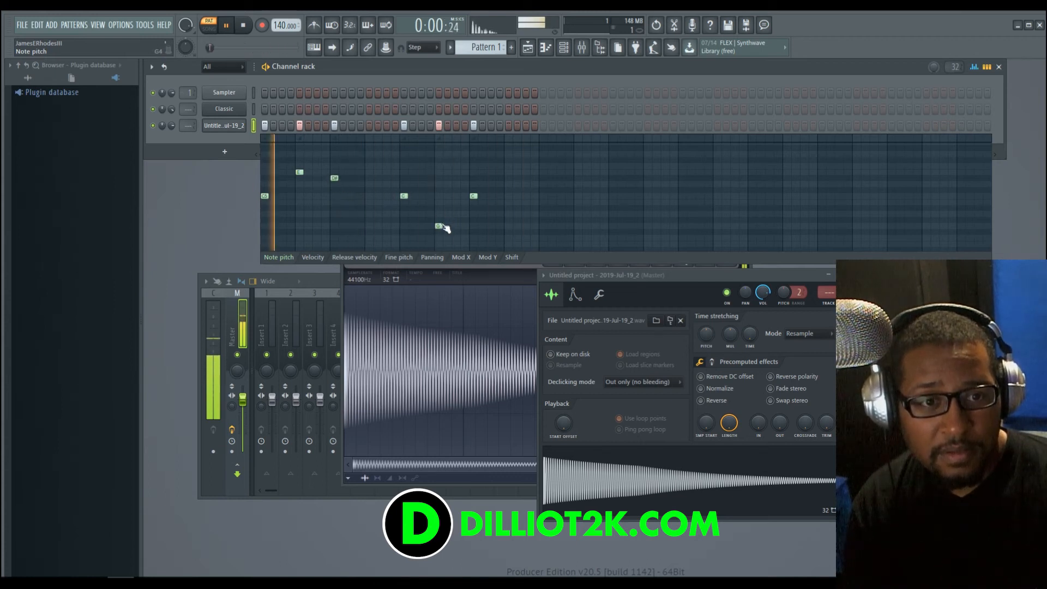
click(300, 178)
click(334, 183)
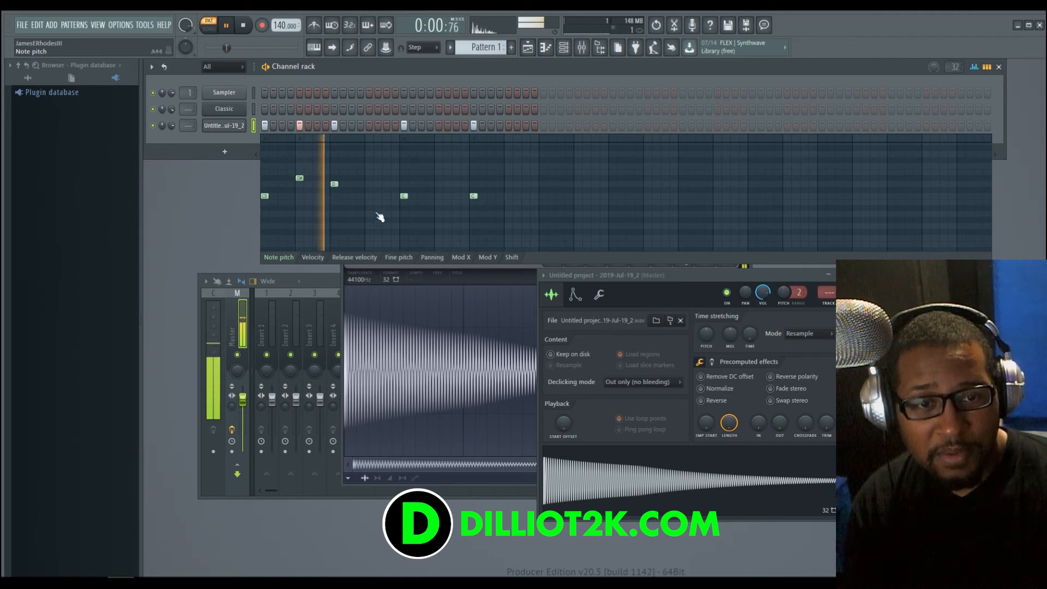
Replace steps 21 and 25 with a C5 hit on step 23 and a G4 hit on step 29, then stop playback.
click(456, 202)
click(457, 197)
right_click(474, 196)
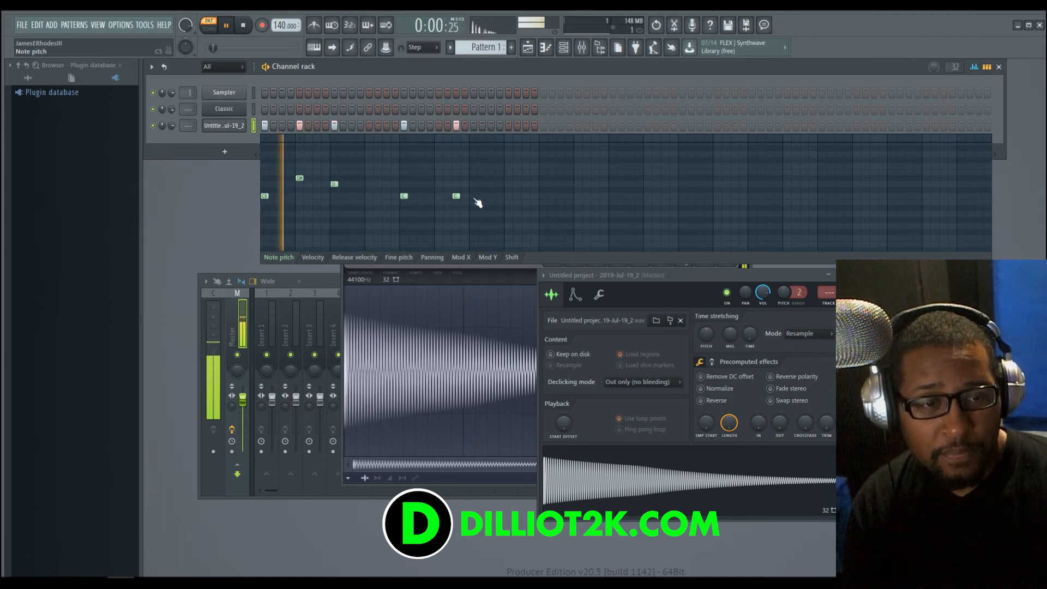
click(508, 226)
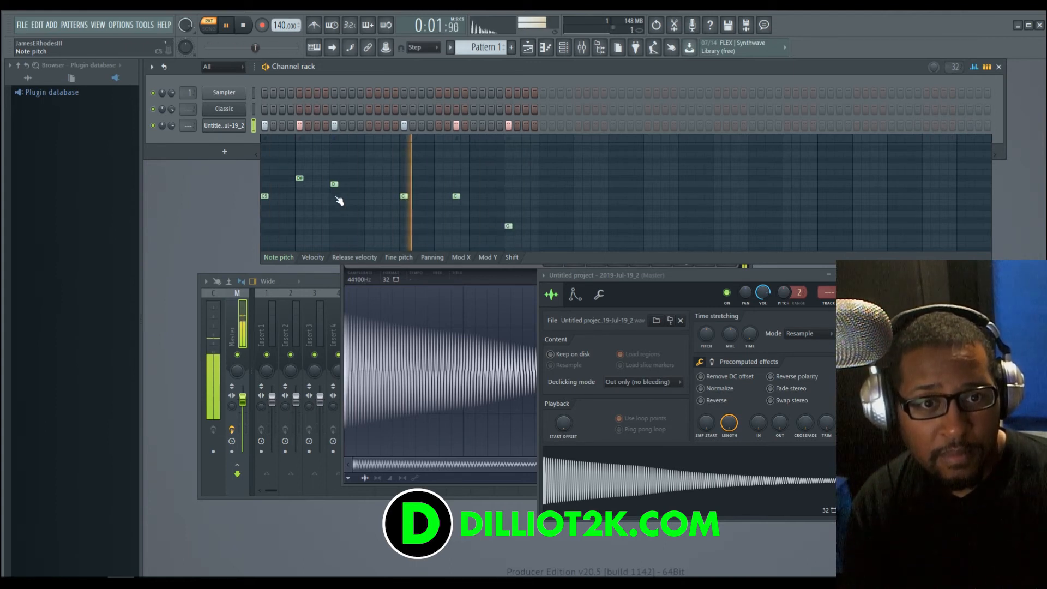
click(247, 29)
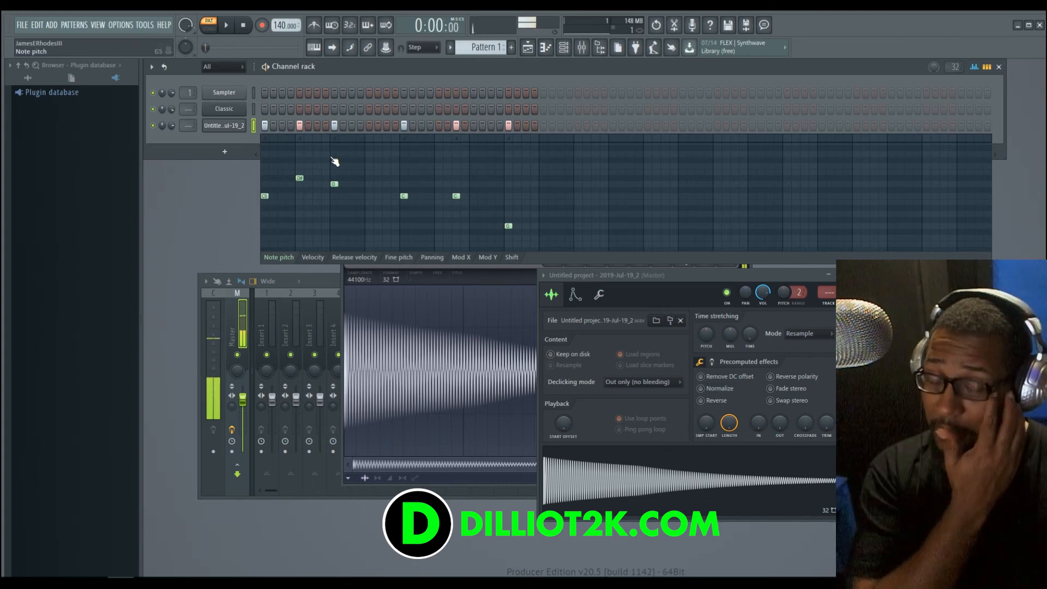
In the sample channel's piano roll, add a B5 slide note at 1:13, extend it to four steps, and play the pattern.
right_click(214, 126)
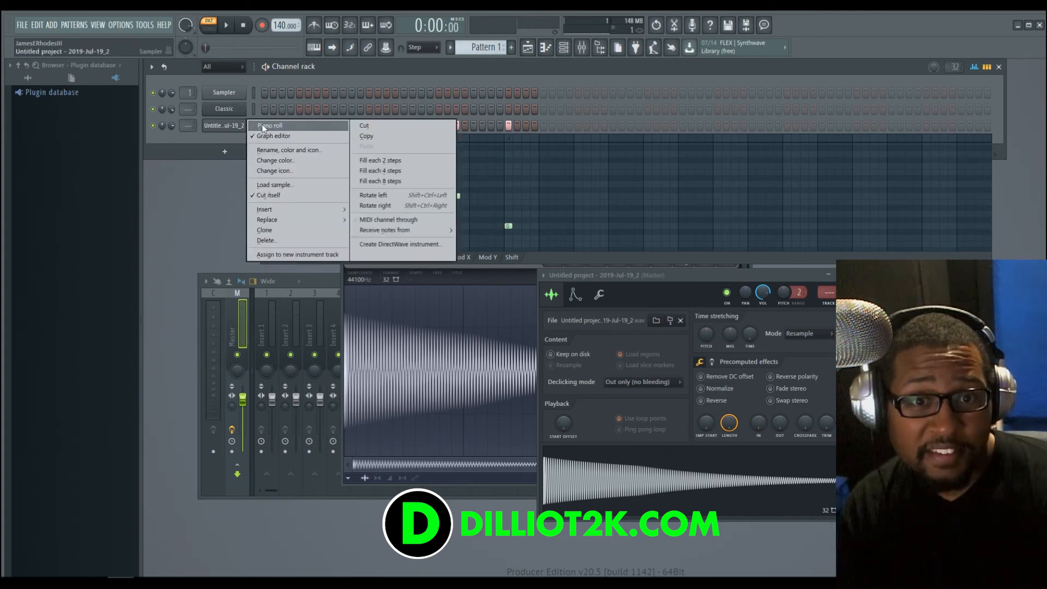
click(267, 125)
scroll(311, 207, up, 3)
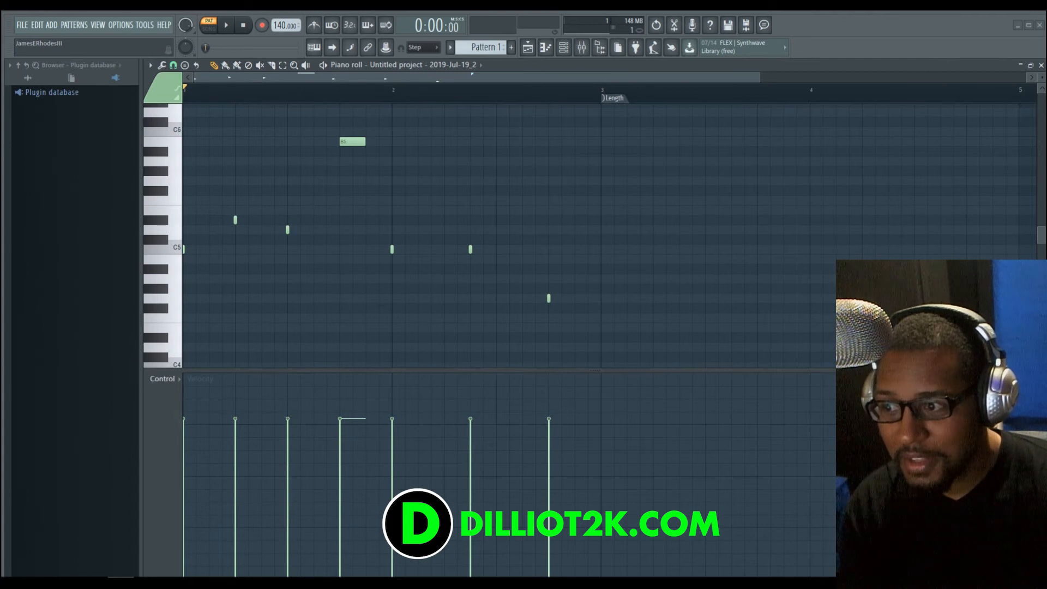
double_click(352, 141)
drag(273, 213, 709, 171)
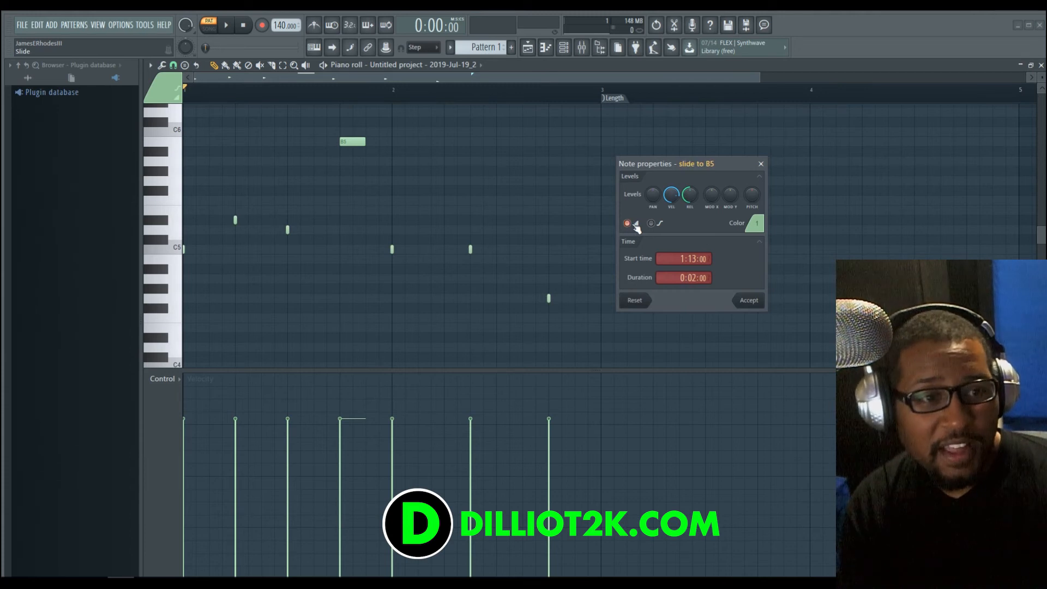
click(748, 301)
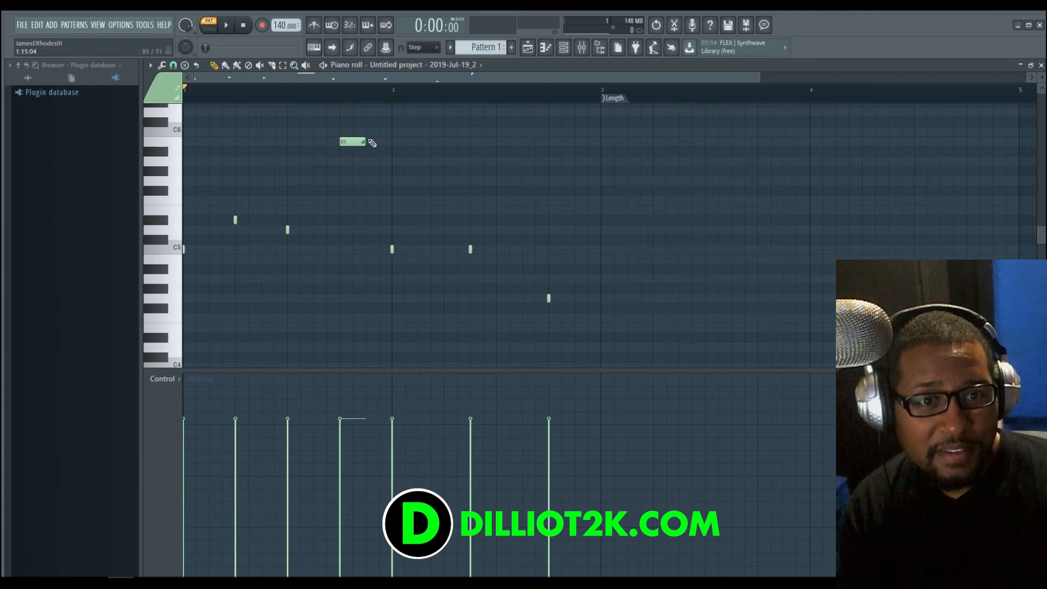
click(227, 25)
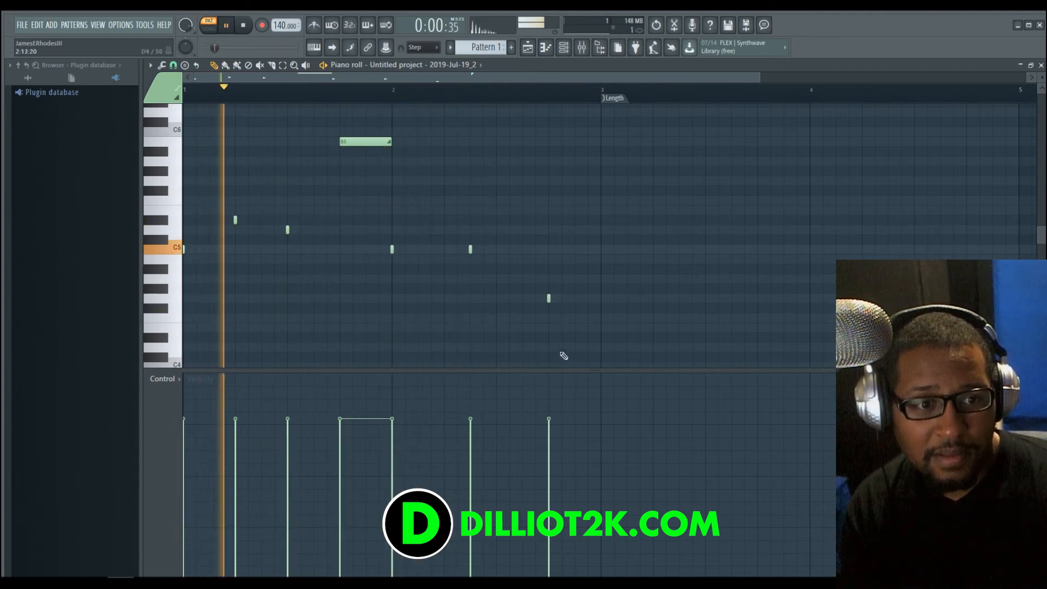
Add a four-step G#3 slide note at 2:13 below the last G4 note and check its slide option in the note properties.
scroll(562, 335, down, 3)
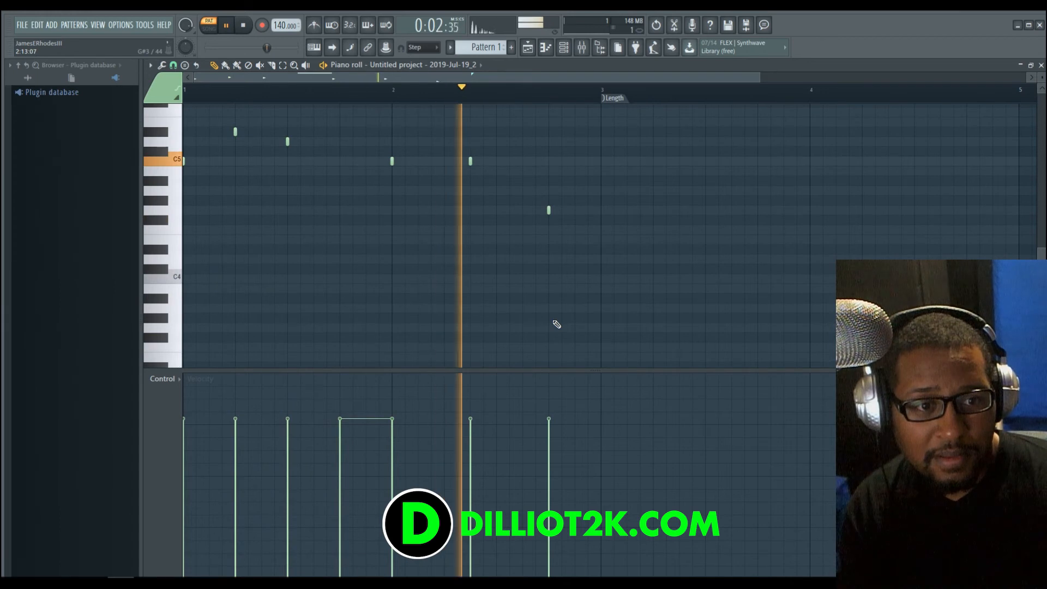
click(553, 319)
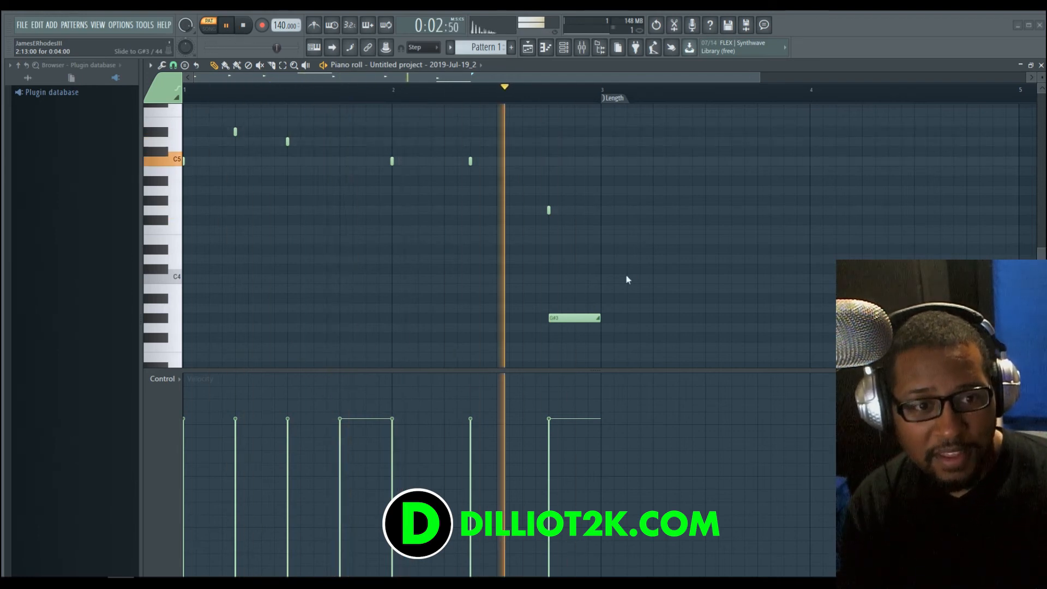
double_click(570, 318)
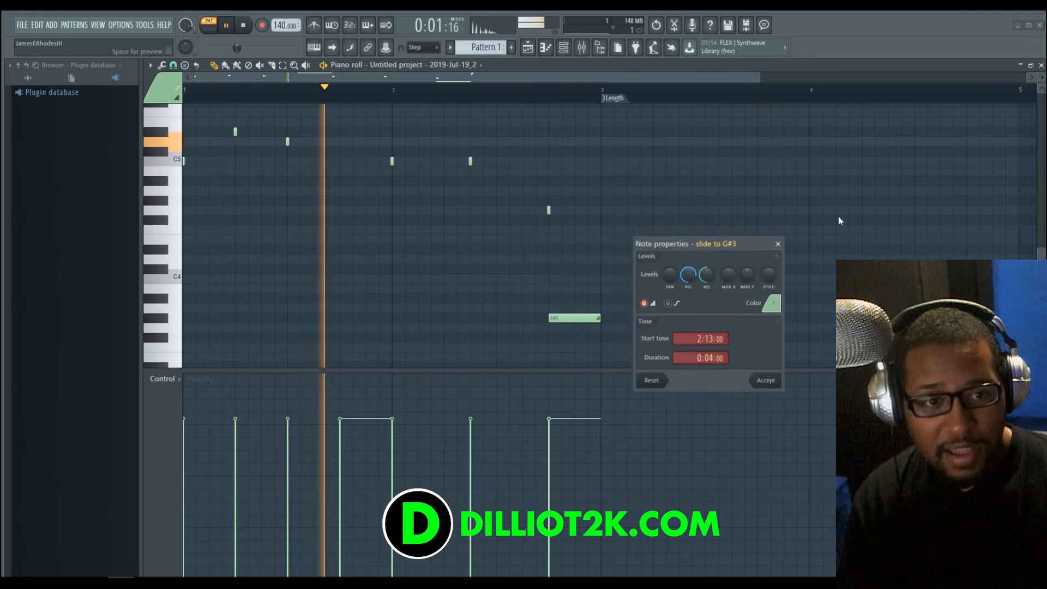
drag(841, 221, 930, 215)
click(964, 276)
Add a G6 slide note in the first beat, place it at 1:03 with a one-step length, audition it and stop playback.
scroll(712, 318, up, 3)
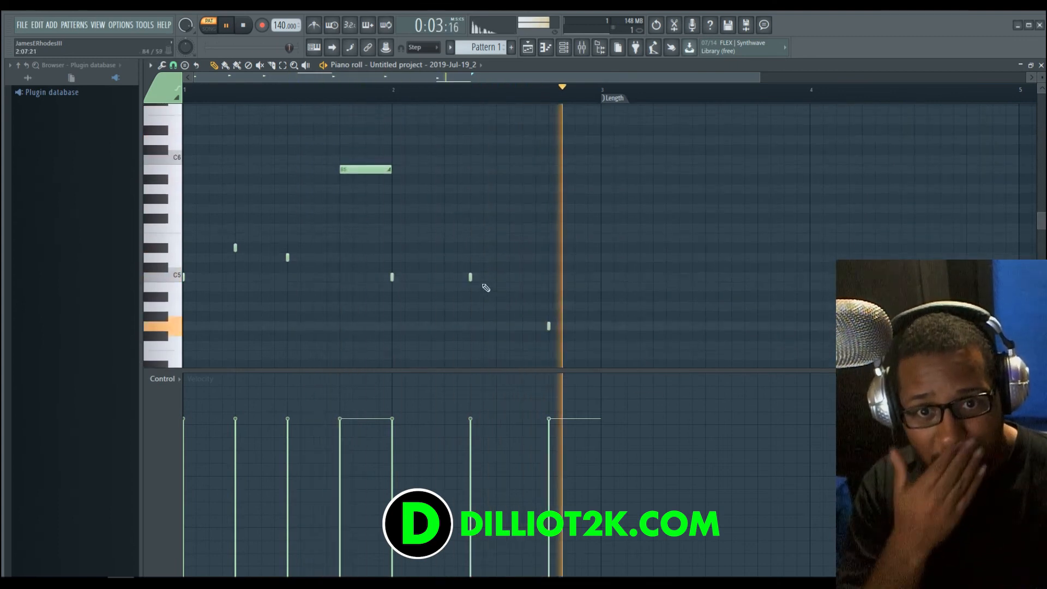
scroll(362, 276, up, 2)
key(space)
click(184, 150)
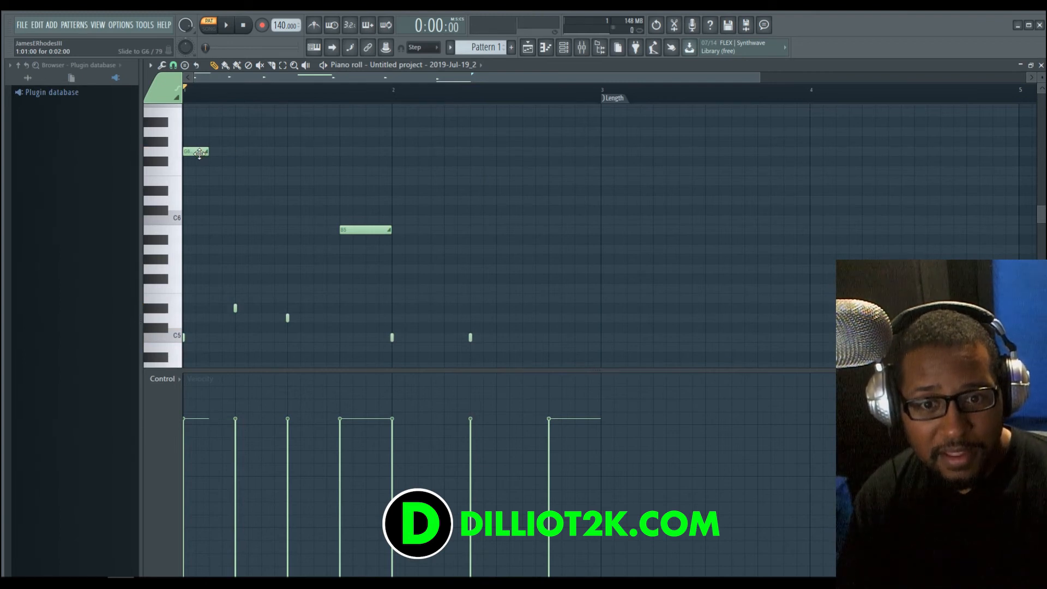
key(space)
drag(199, 152, 213, 152)
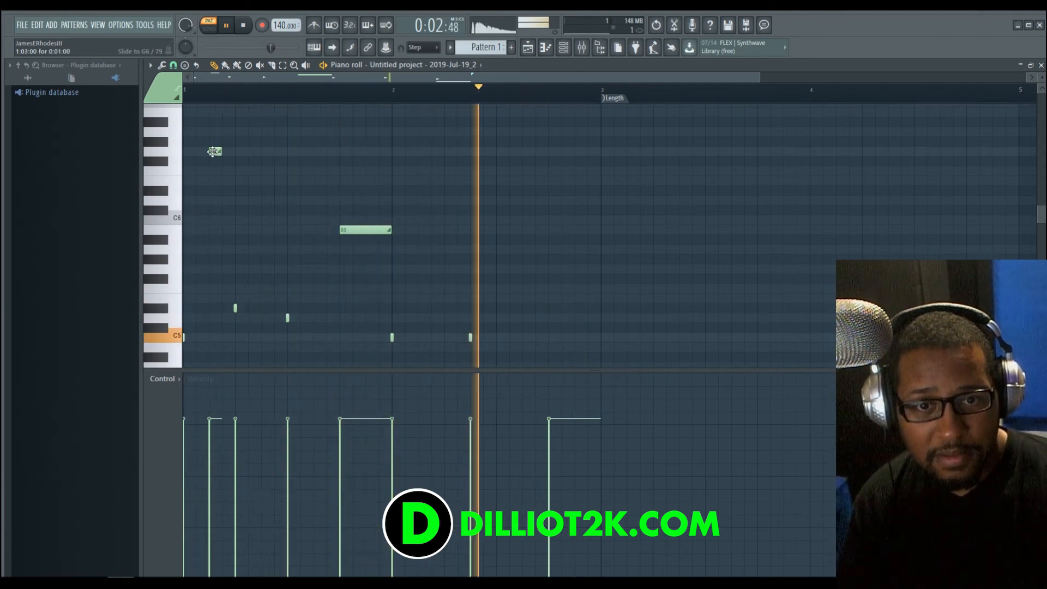
key(space)
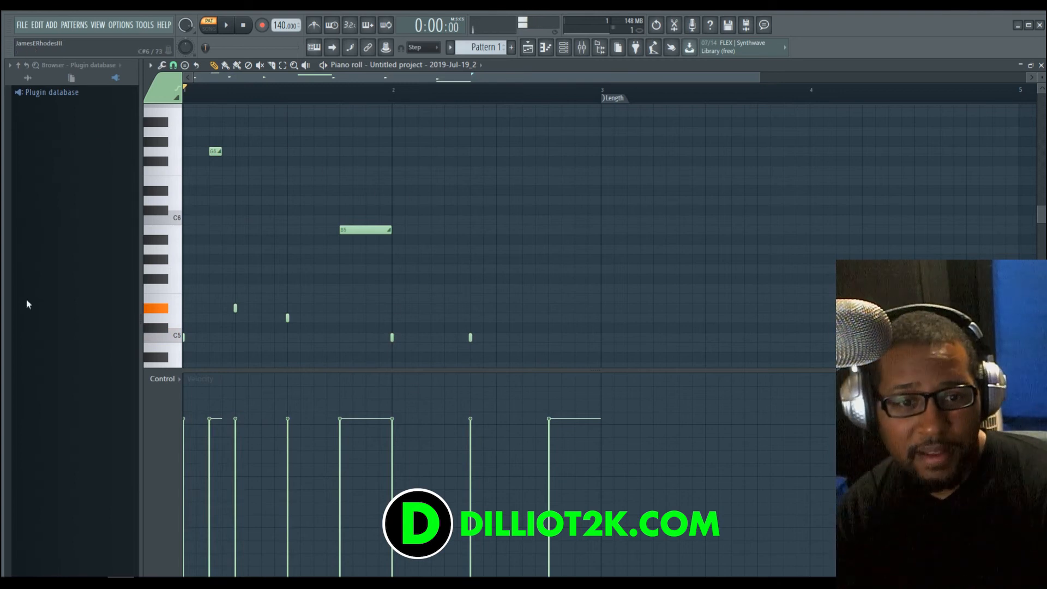
scroll(459, 147, down, 3)
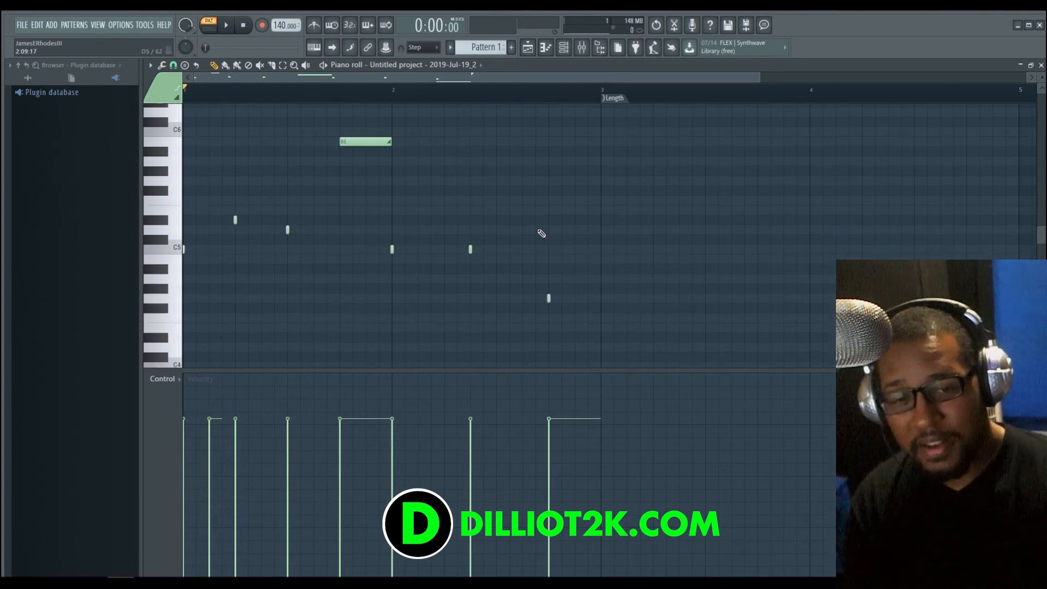
Lengthen the B5 slide note at 1:13 to 14 steps and review its slide setting in the note properties.
scroll(542, 241, up, 5)
scroll(528, 251, down, 5)
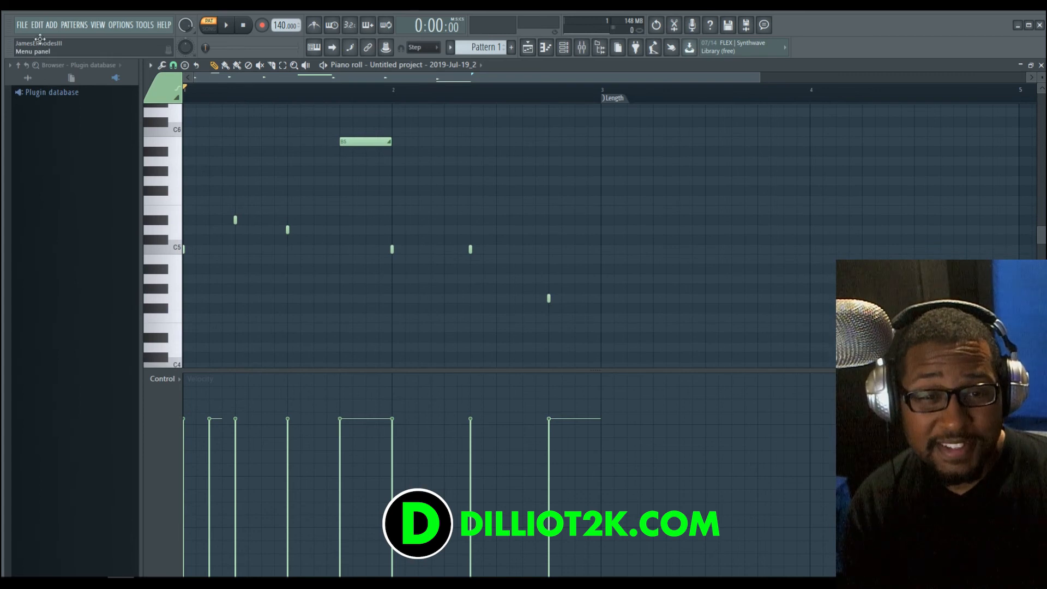
scroll(618, 235, up, 3)
scroll(356, 251, down, 2)
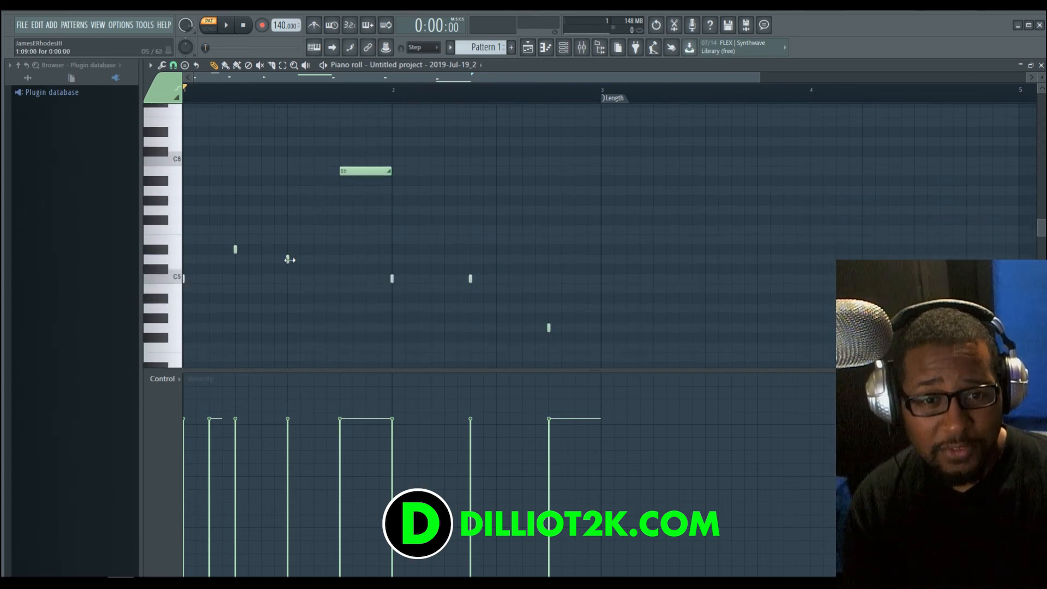
drag(390, 173, 464, 187)
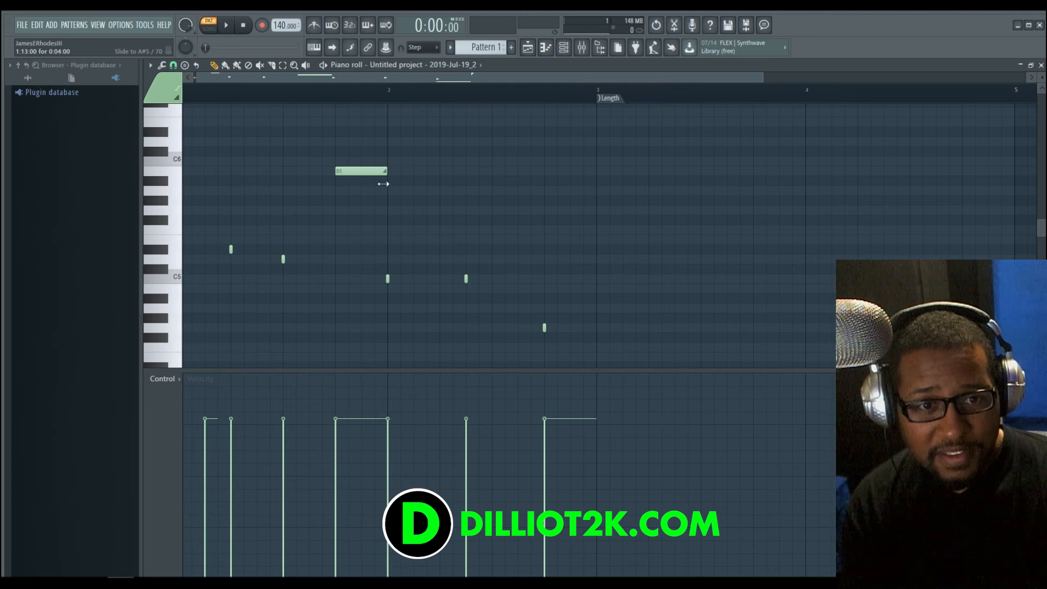
drag(383, 184, 524, 184)
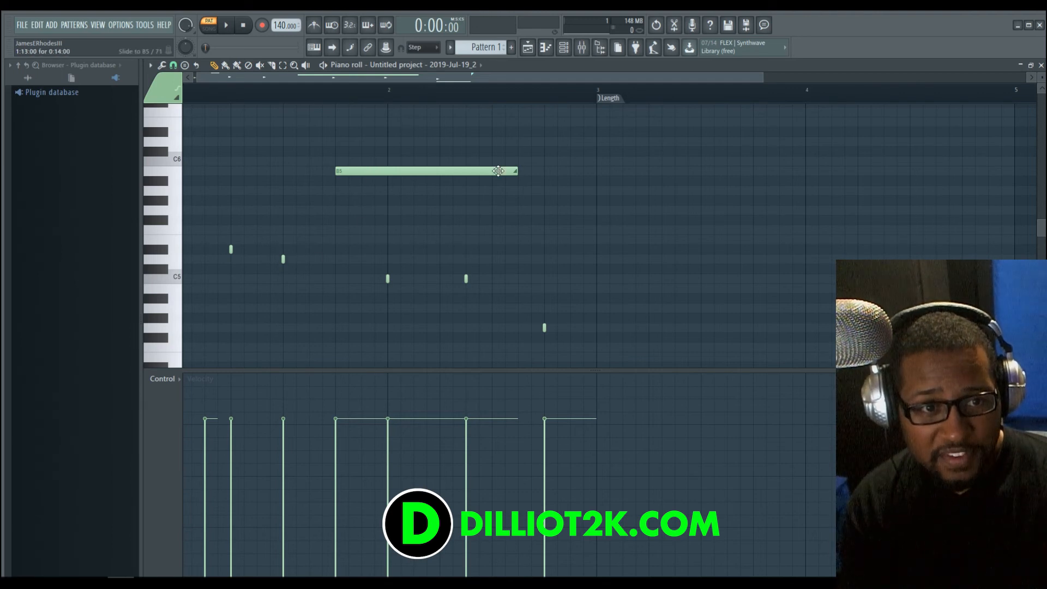
drag(955, 305, 899, 214)
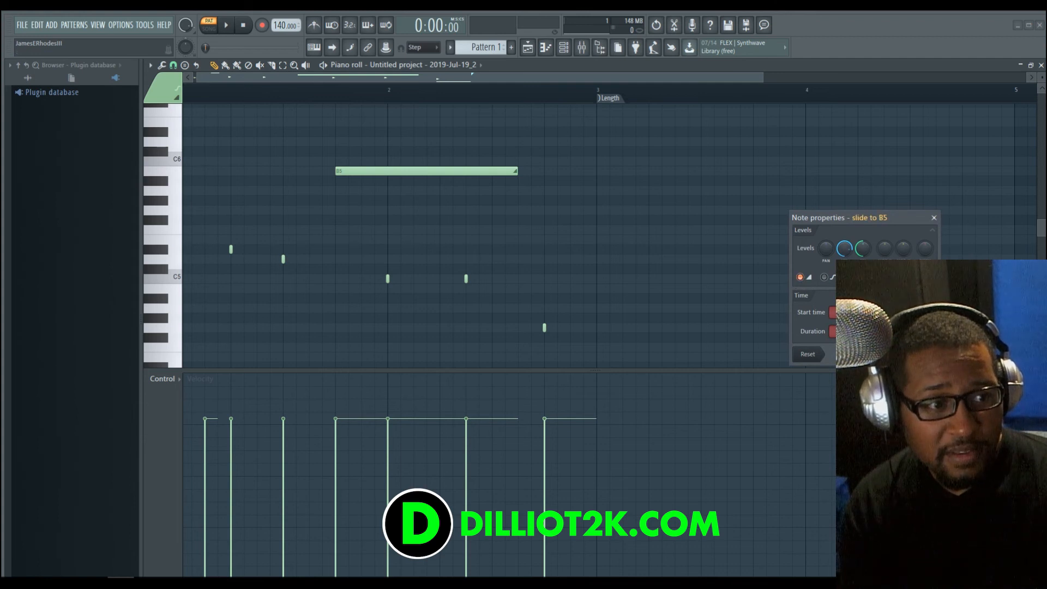
click(920, 355)
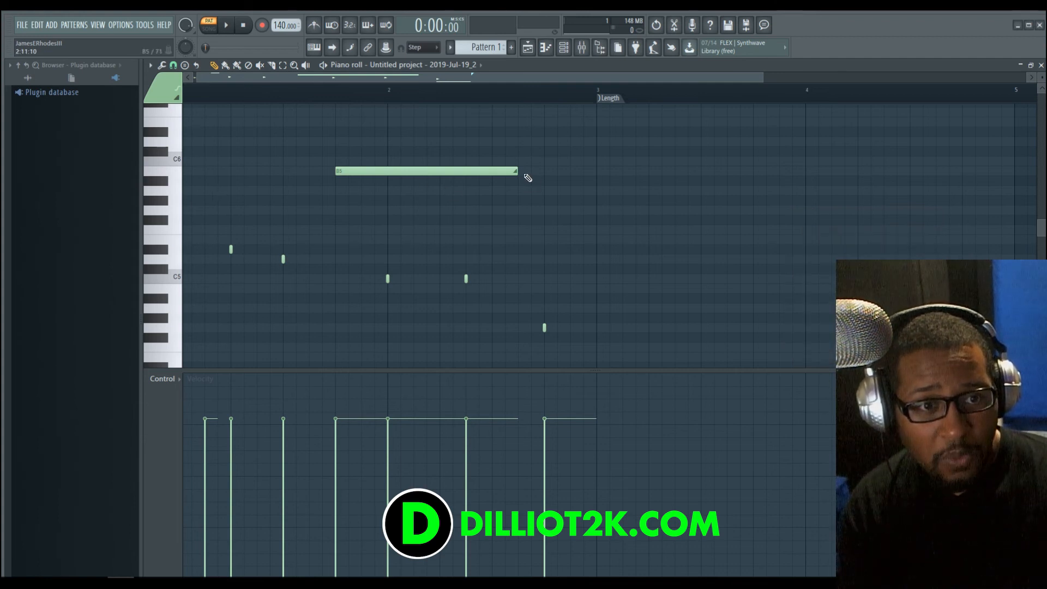
Audition the B5 slide note in the playing pattern, trying lengths of 28, six and one steps.
mouse_move(518, 172)
mouse_down()
mouse_move(838, 197)
mouse_move(341, 172)
mouse_move(665, 182)
mouse_move(701, 172)
mouse_up()
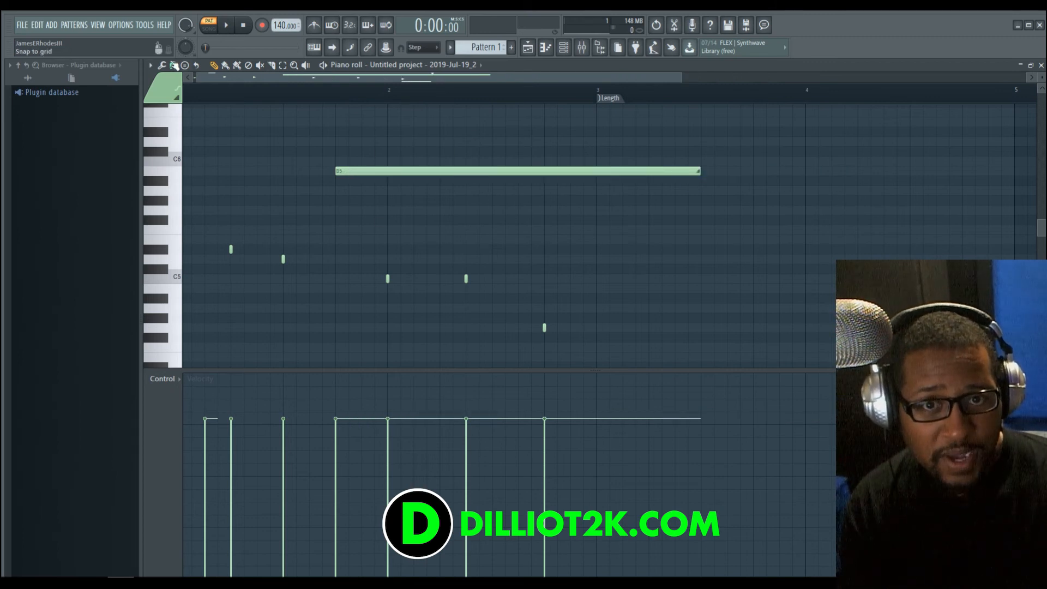
click(223, 33)
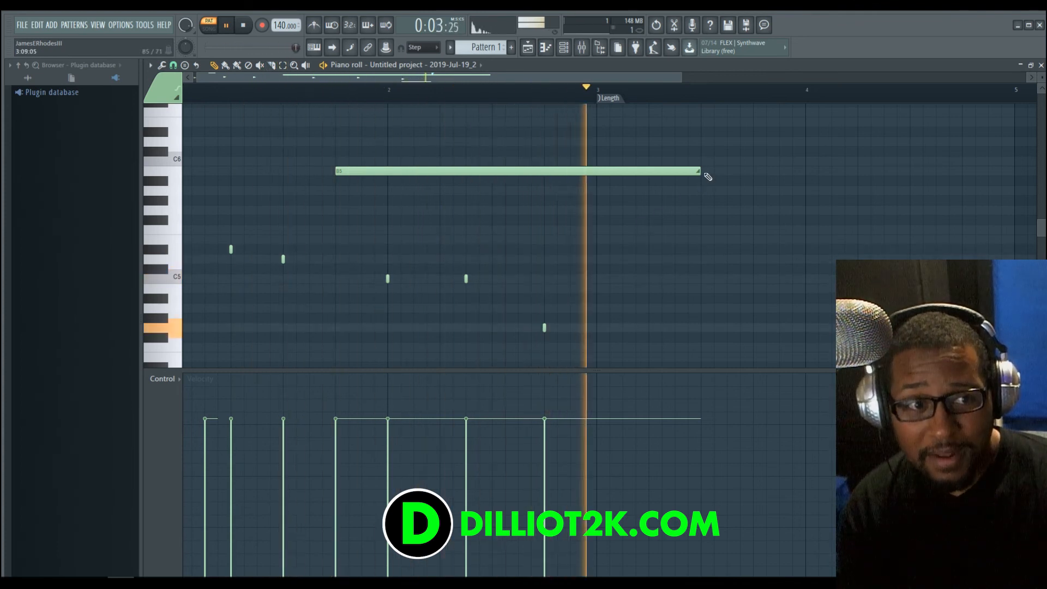
drag(700, 172, 413, 171)
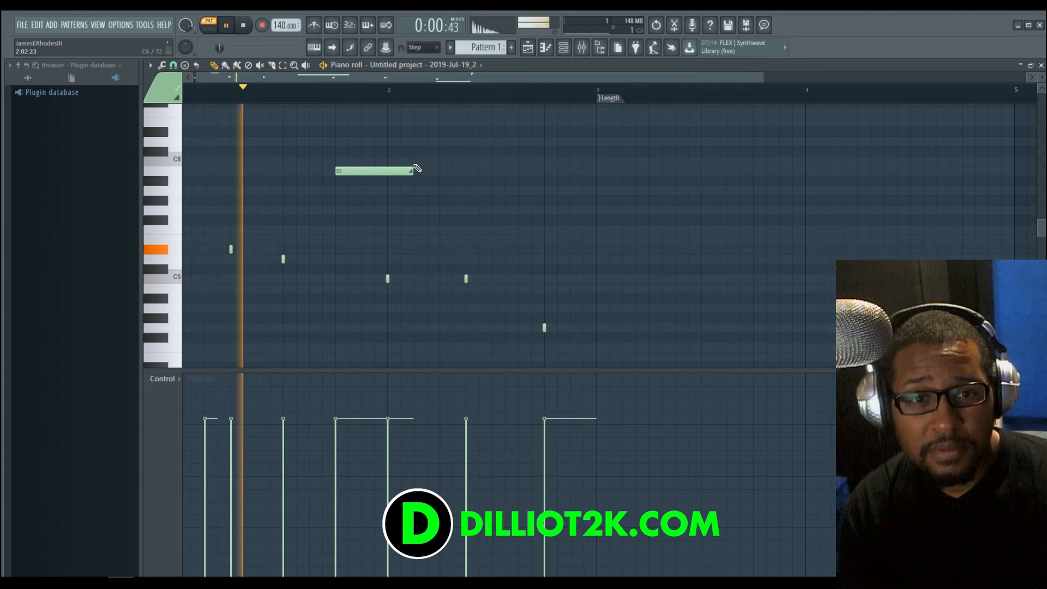
drag(414, 170, 350, 182)
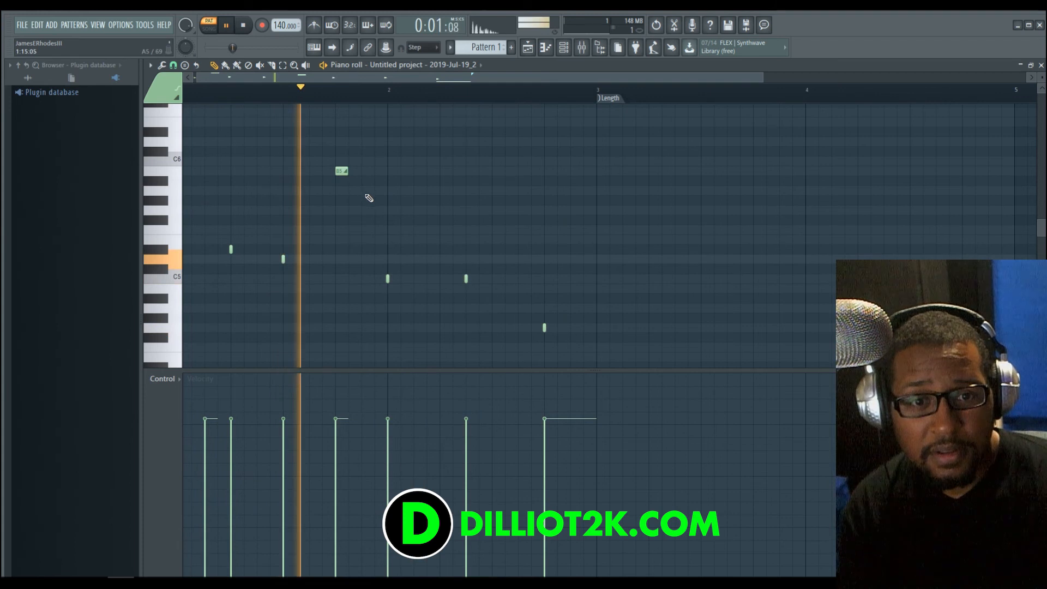
Set the B5 slide note to start at 1:09 with a length of 18 steps, and stop playback.
drag(342, 171, 524, 175)
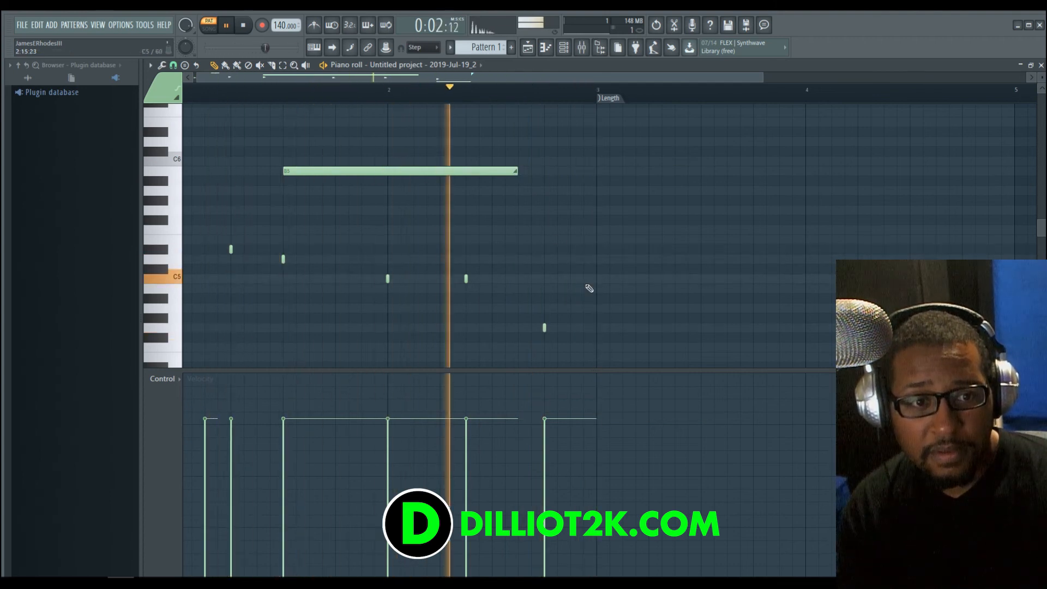
key(space)
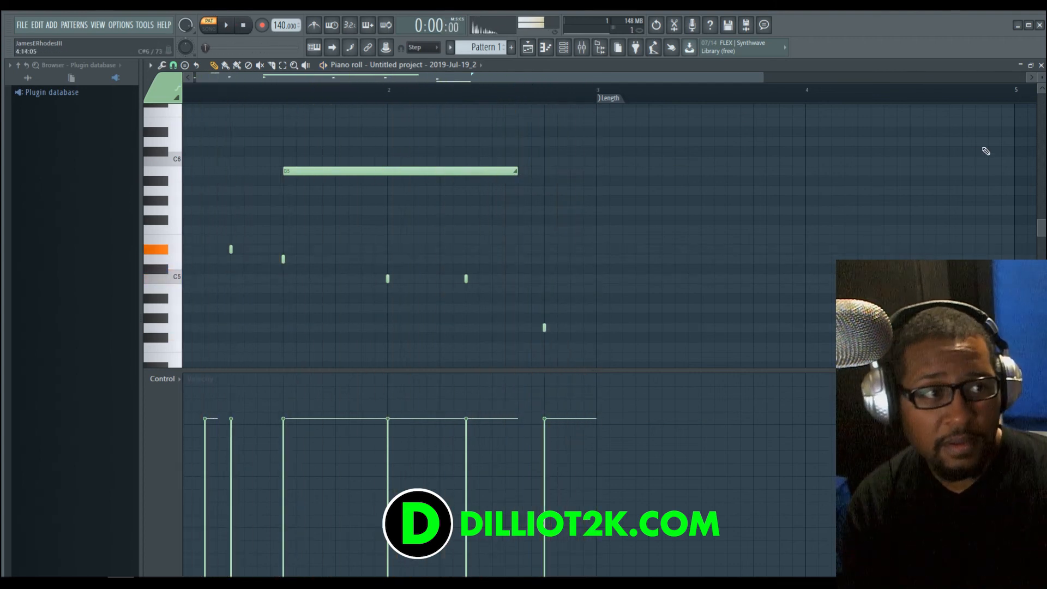
Close the piano roll and bring up the Classic kick's channel settings above the Edison window.
click(1041, 65)
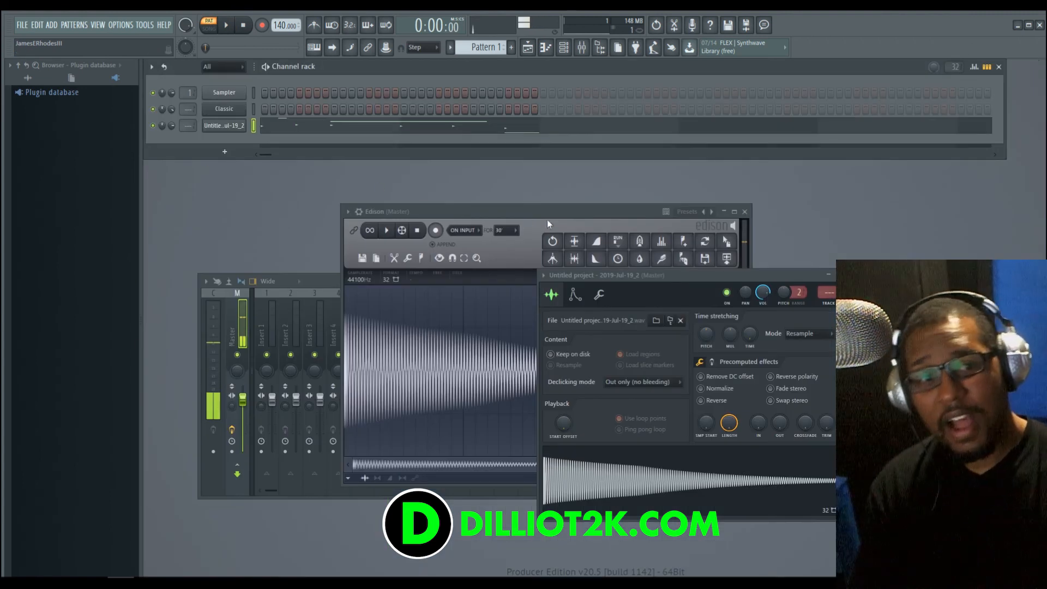
drag(691, 273, 451, 213)
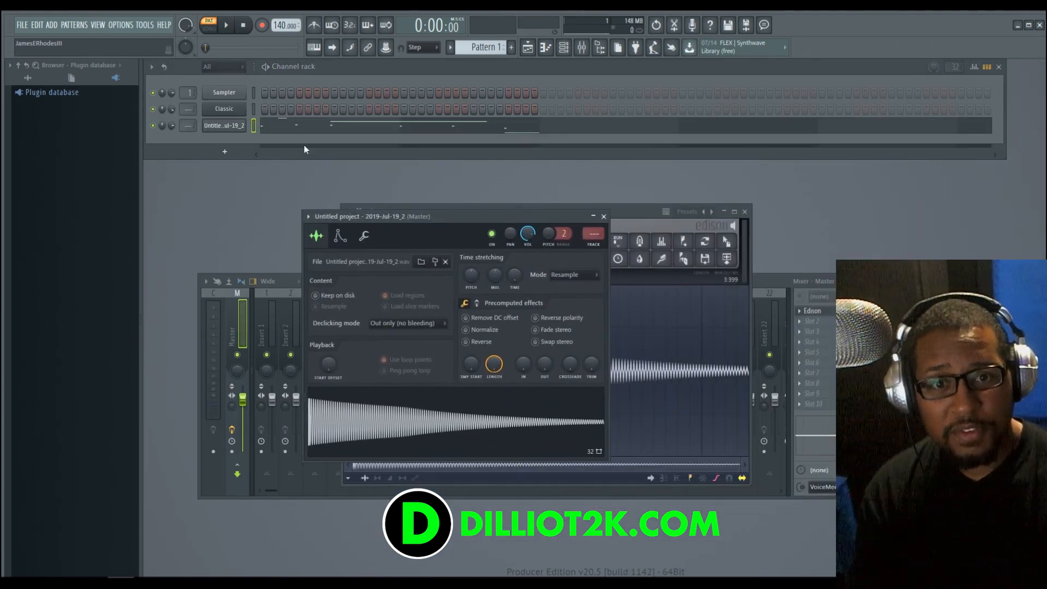
click(227, 107)
drag(407, 228, 431, 241)
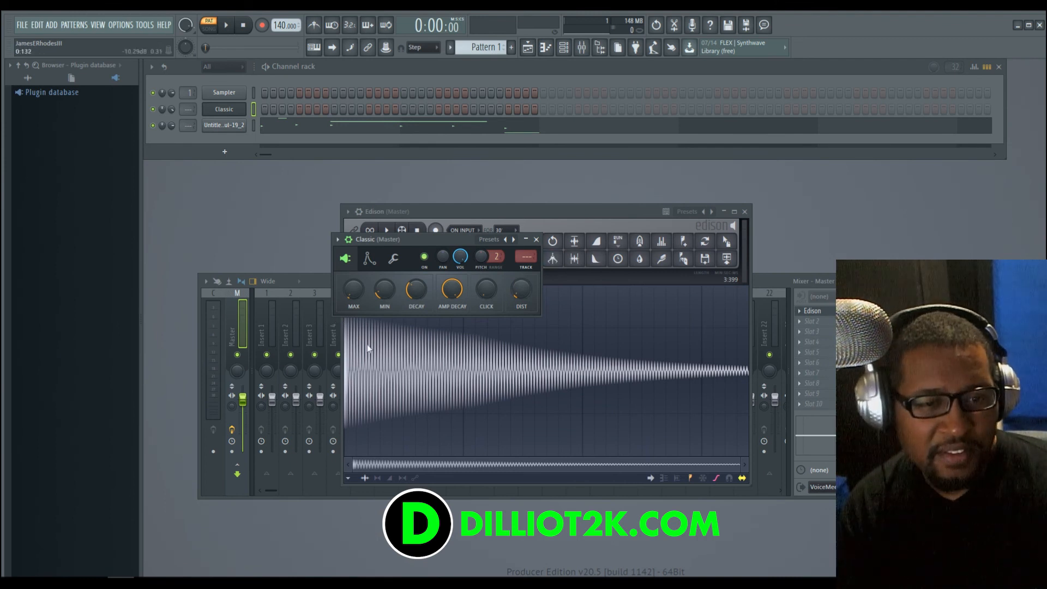
Look through the Classic channel's volume envelope page and return to the plugin's main controls.
click(369, 259)
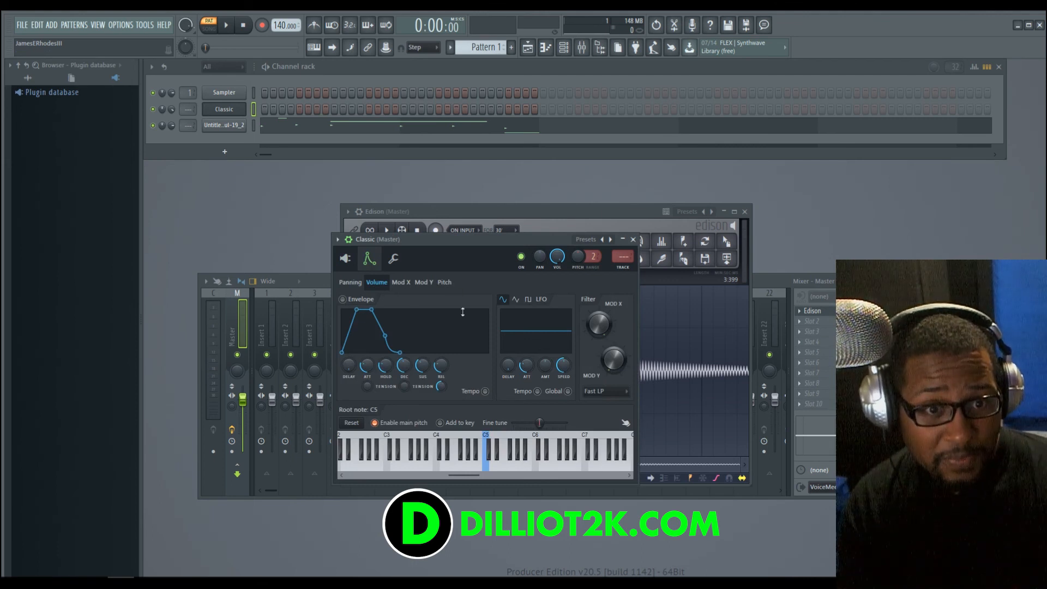
click(395, 264)
click(384, 261)
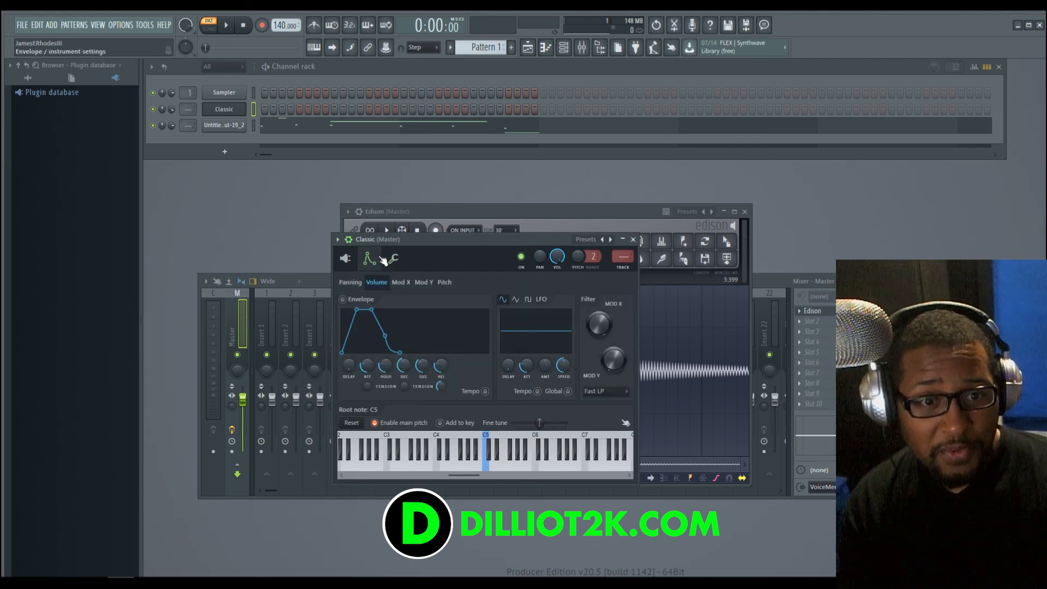
click(345, 259)
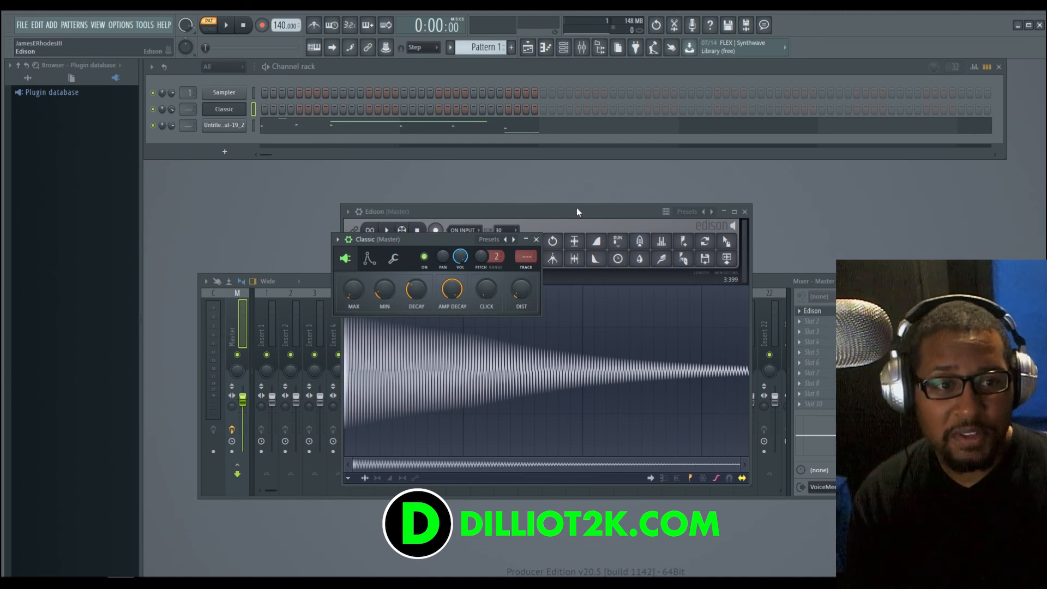
Bring Edison to the front and reposition its window so the Classic plugin's Max knob stays accessible.
click(548, 214)
drag(474, 212, 520, 158)
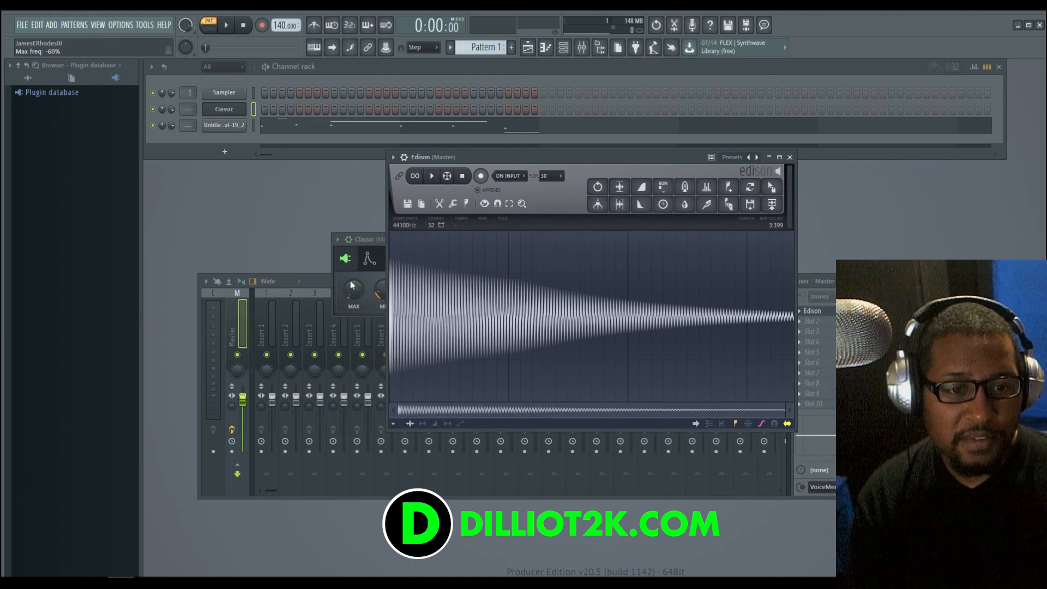